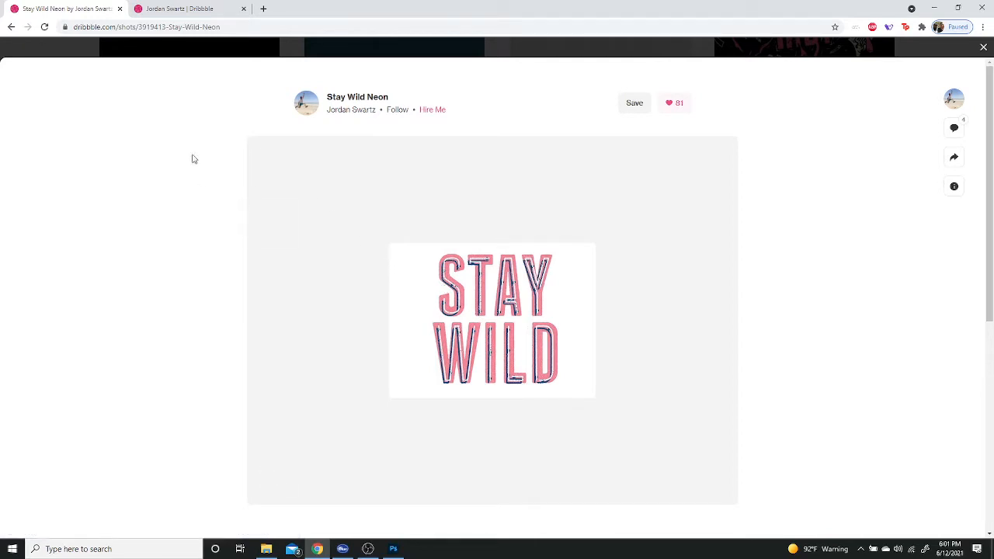
Step: Browse the designer's Dribbble portfolio page for lettering and logo inspiration
{"action": "left_click", "coordinate": [177, 10]}
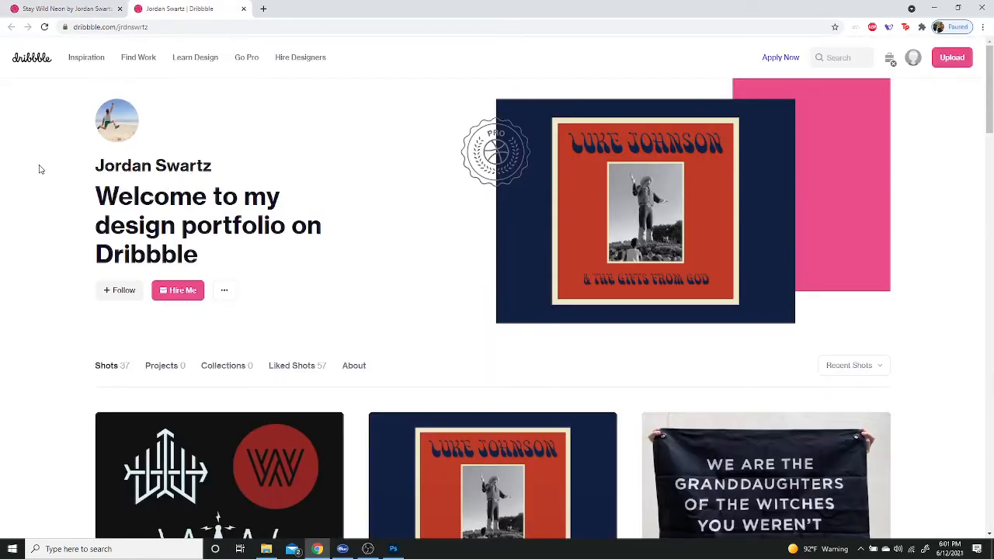
{"action": "scroll", "coordinate": [40, 170], "scroll_direction": "down", "scroll_amount": 3}
{"action": "scroll", "coordinate": [41, 169], "scroll_direction": "down", "scroll_amount": 5}
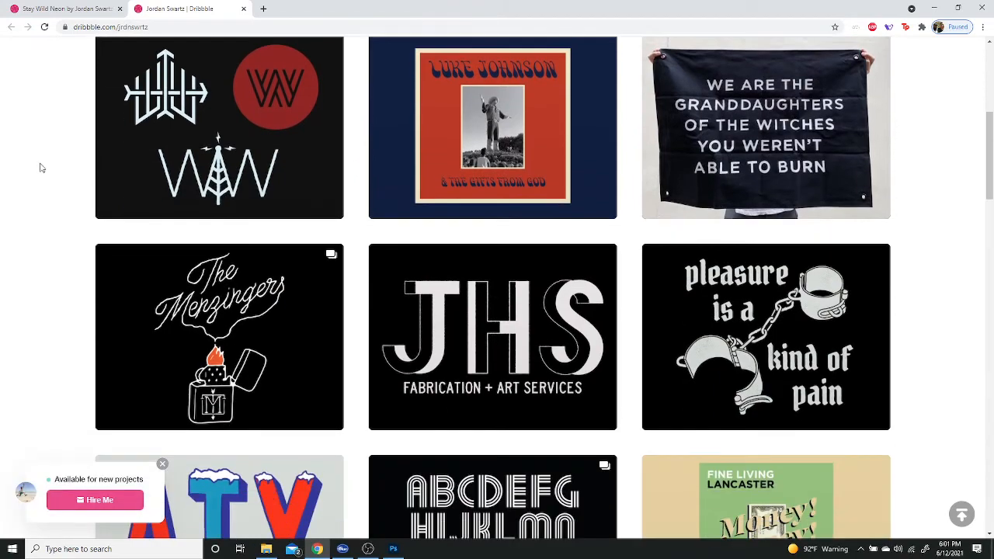
{"action": "scroll", "coordinate": [43, 167], "scroll_direction": "down", "scroll_amount": 2}
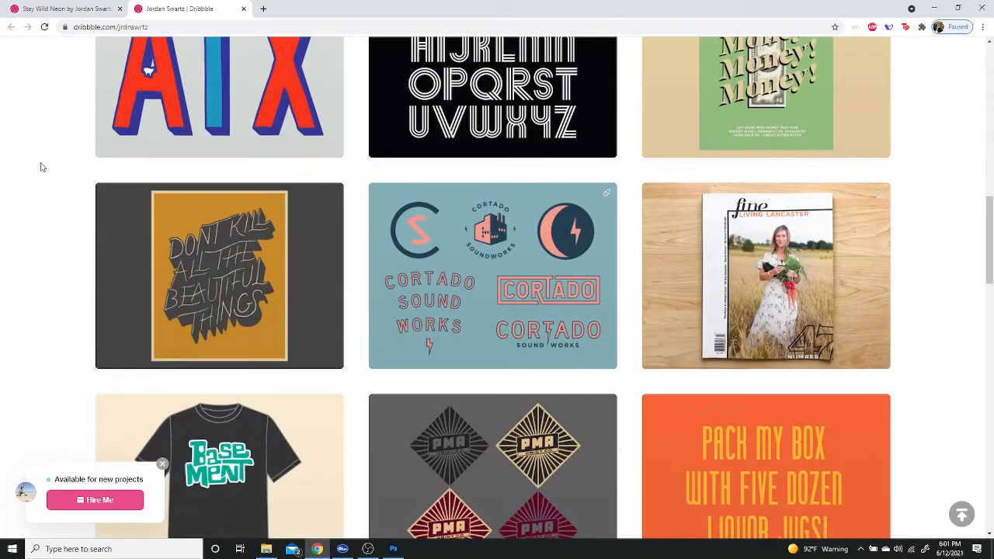
{"action": "scroll", "coordinate": [42, 167], "scroll_direction": "down", "scroll_amount": 1}
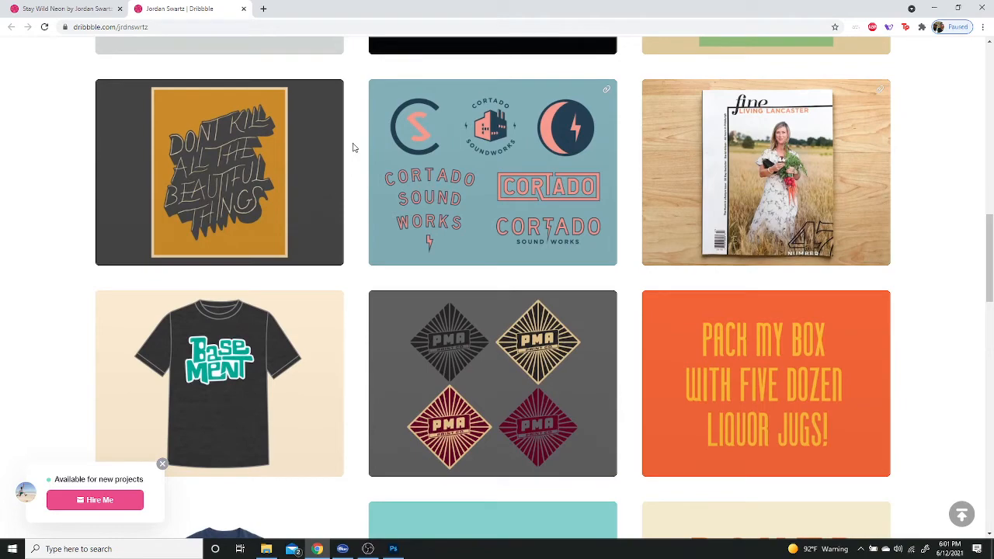
{"action": "scroll", "coordinate": [352, 147], "scroll_direction": "down", "scroll_amount": 7}
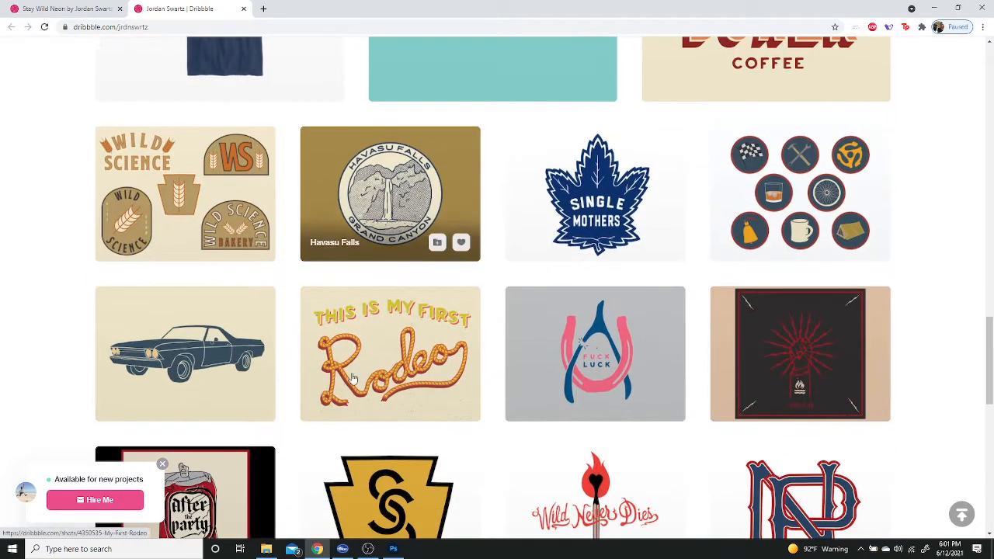
Step: Switch to Photoshop and create a 1280 x 720 px RGB document at 300 ppi with a white background
{"action": "left_click", "coordinate": [393, 548]}
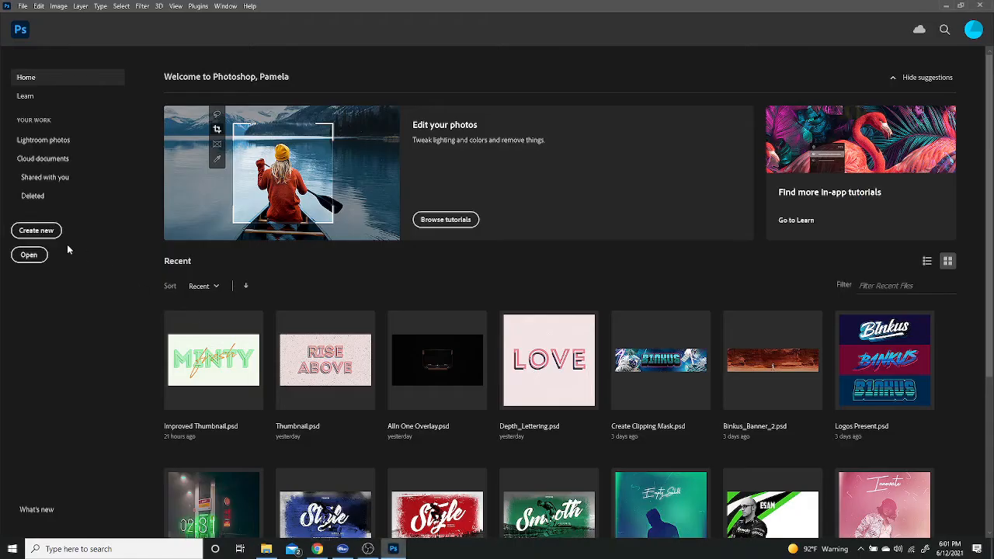
{"action": "left_click", "coordinate": [44, 236]}
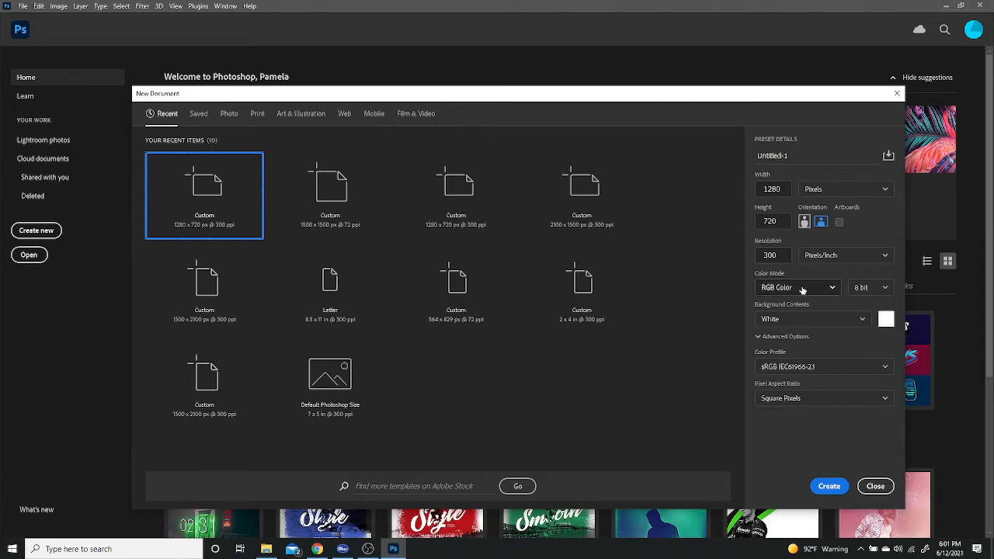
{"action": "left_click", "coordinate": [828, 486]}
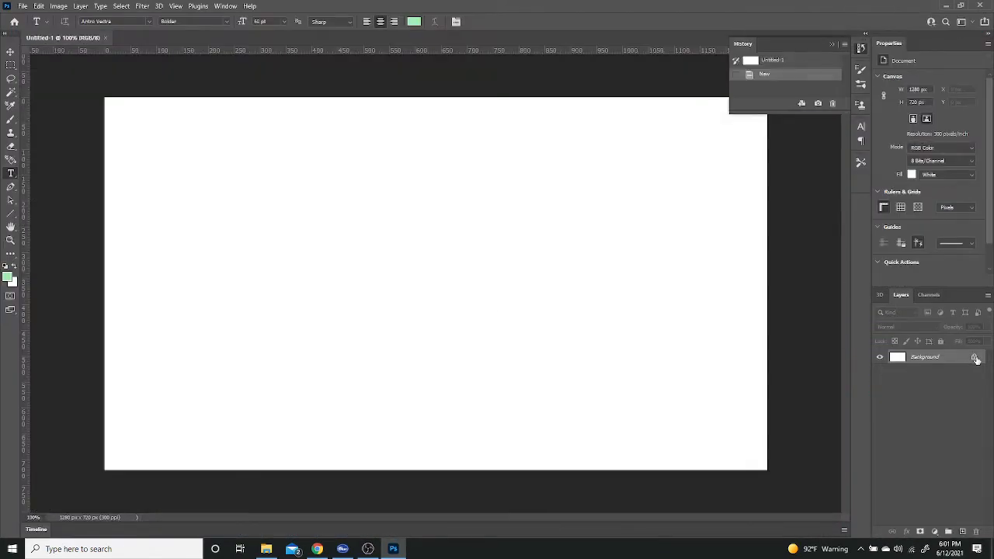
Step: Unlock the background layer and add a Solid Color fill layer in #f0faec above it
{"action": "left_click", "coordinate": [975, 358]}
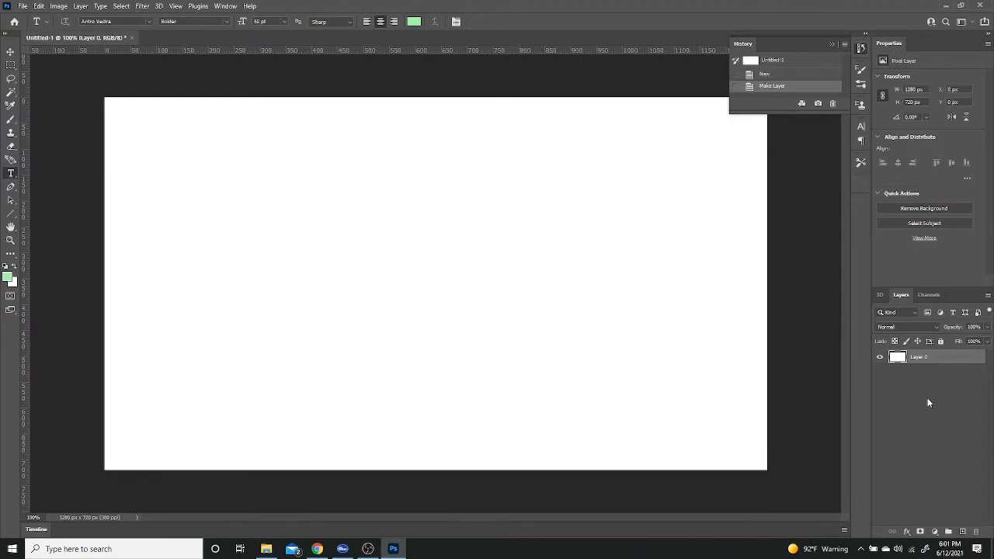
{"action": "left_click", "coordinate": [933, 531]}
{"action": "left_click", "coordinate": [931, 354]}
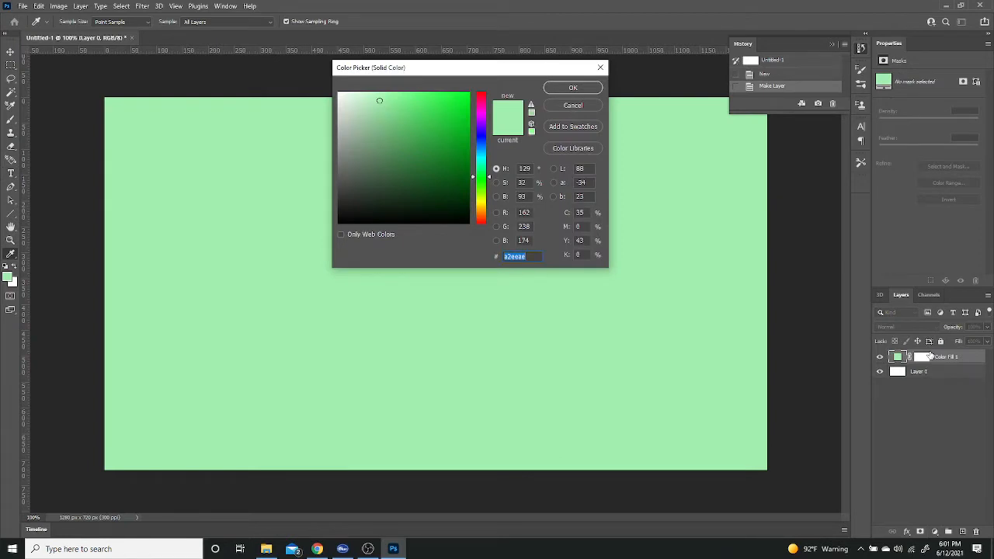
{"action": "type", "text": "f0"}
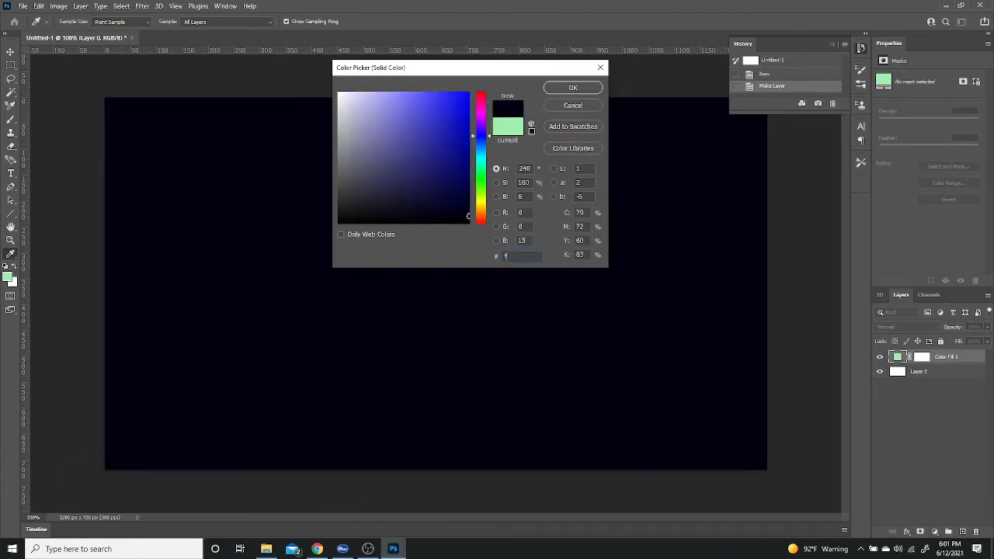
{"action": "type", "text": "faec"}
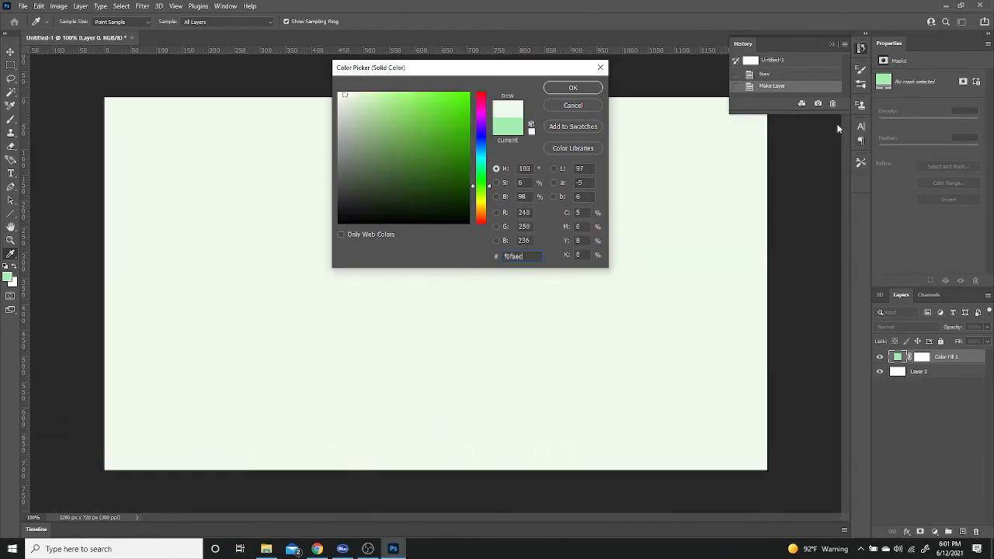
{"action": "left_click", "coordinate": [572, 87]}
Step: Add a new layer and set the Type tool to the Intro Inline Regular font with text colour #a2eeae
{"action": "key", "text": "t"}
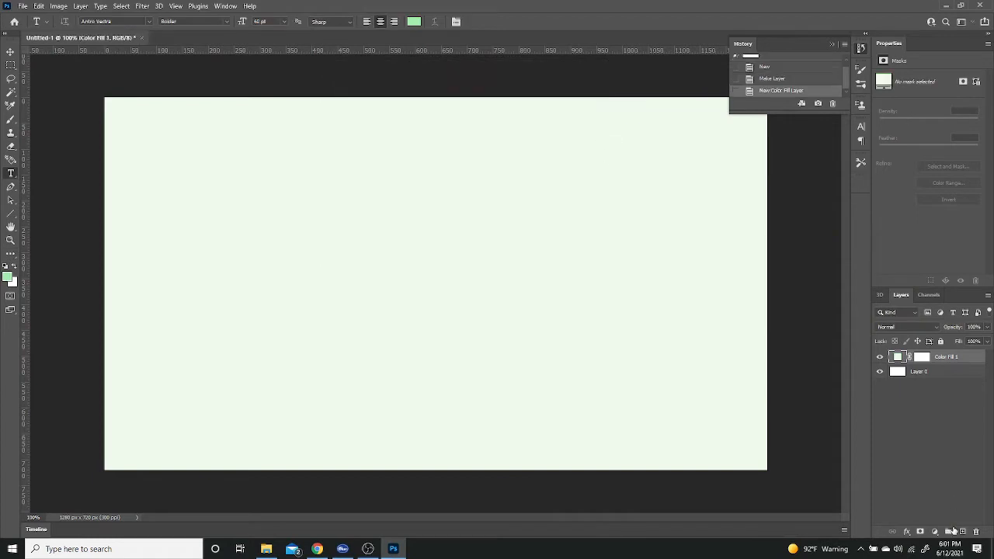
{"action": "left_click", "coordinate": [963, 532]}
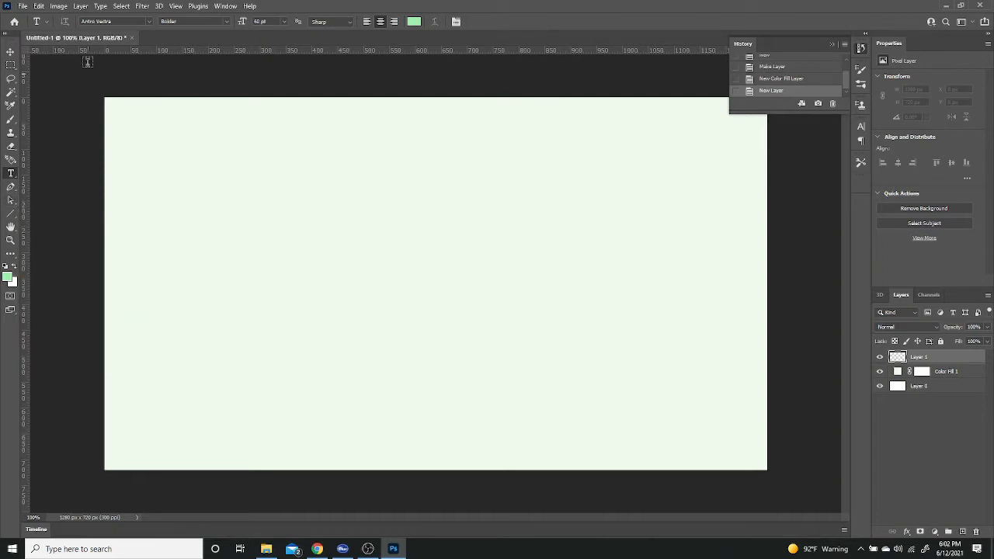
{"action": "left_click", "coordinate": [121, 21]}
{"action": "type", "text": "int"}
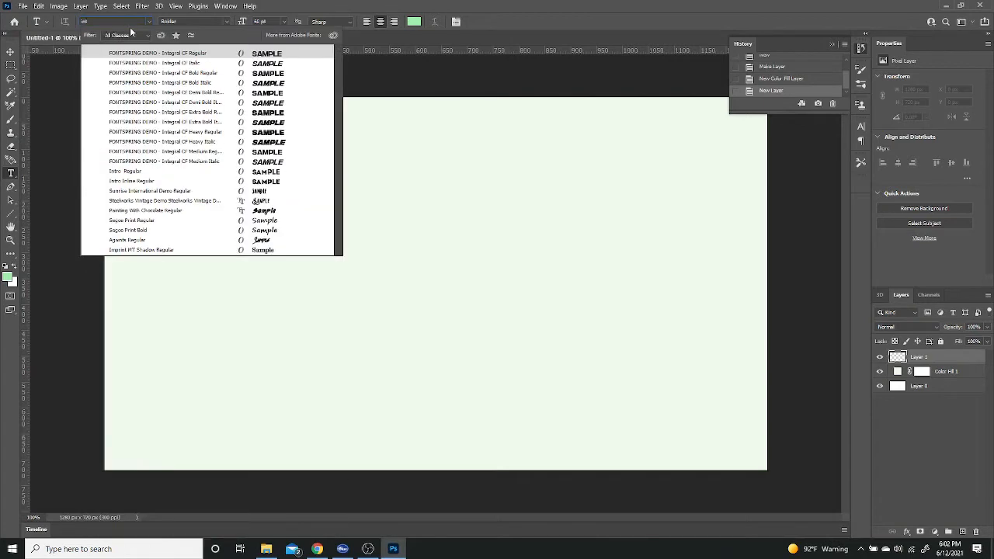
{"action": "type", "text": "ro Inline"}
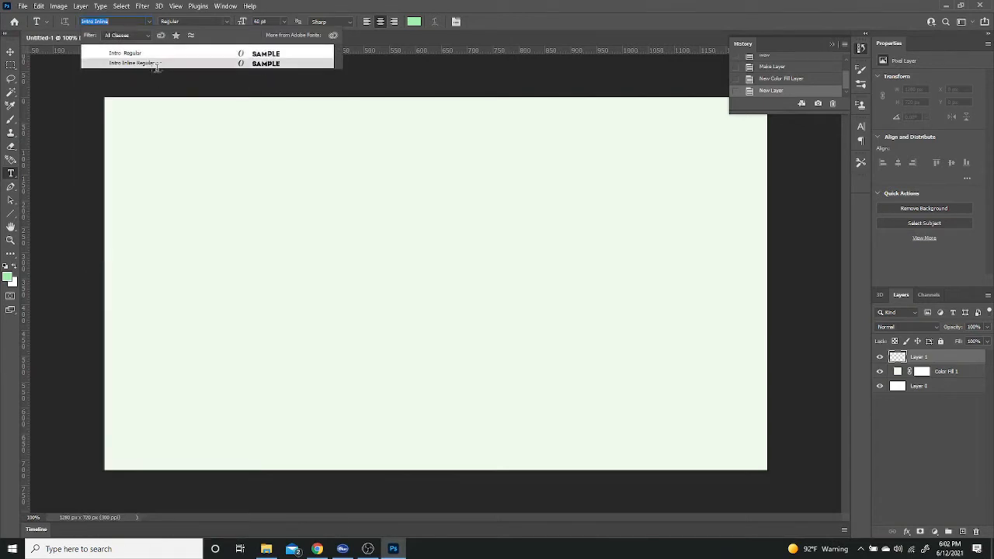
{"action": "left_click", "coordinate": [154, 62]}
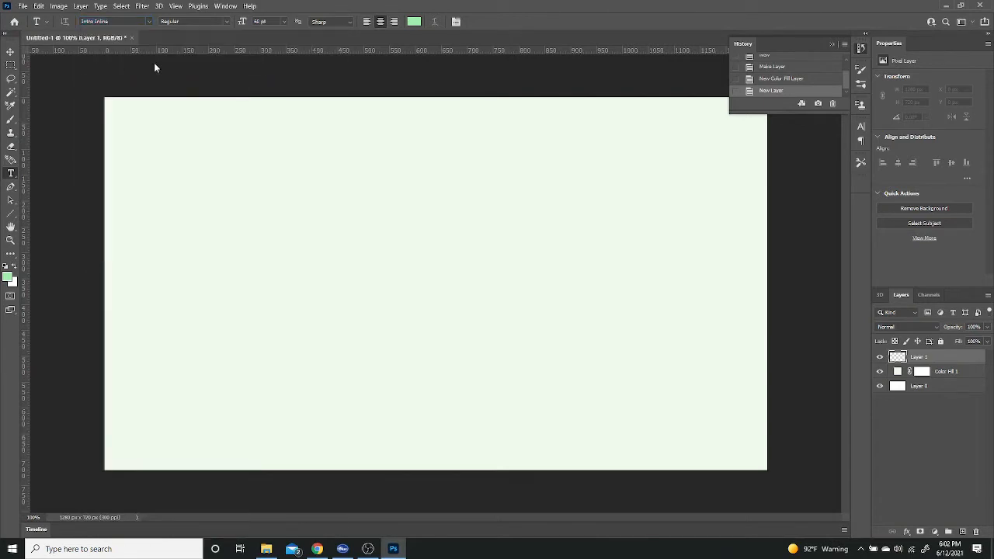
{"action": "left_click", "coordinate": [415, 22]}
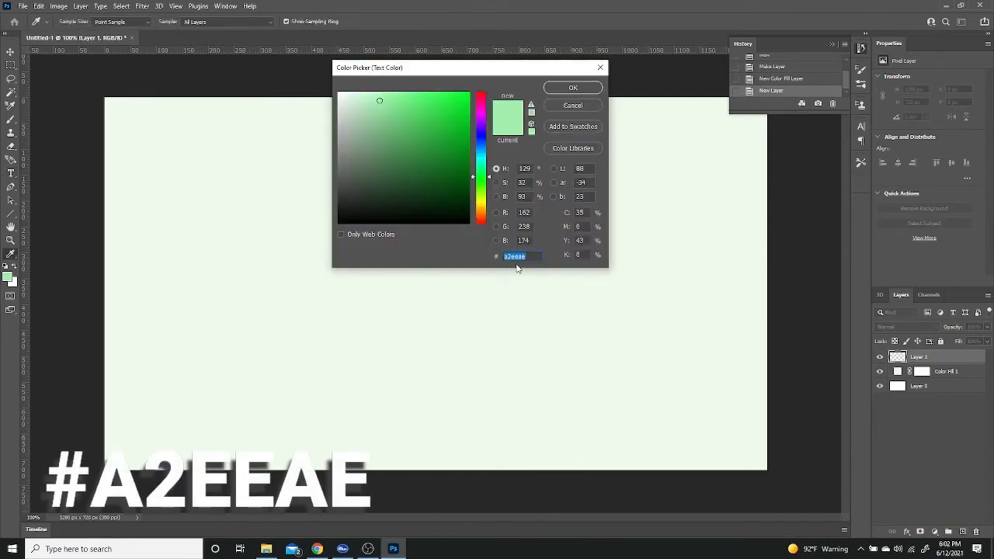
{"action": "left_click", "coordinate": [572, 88]}
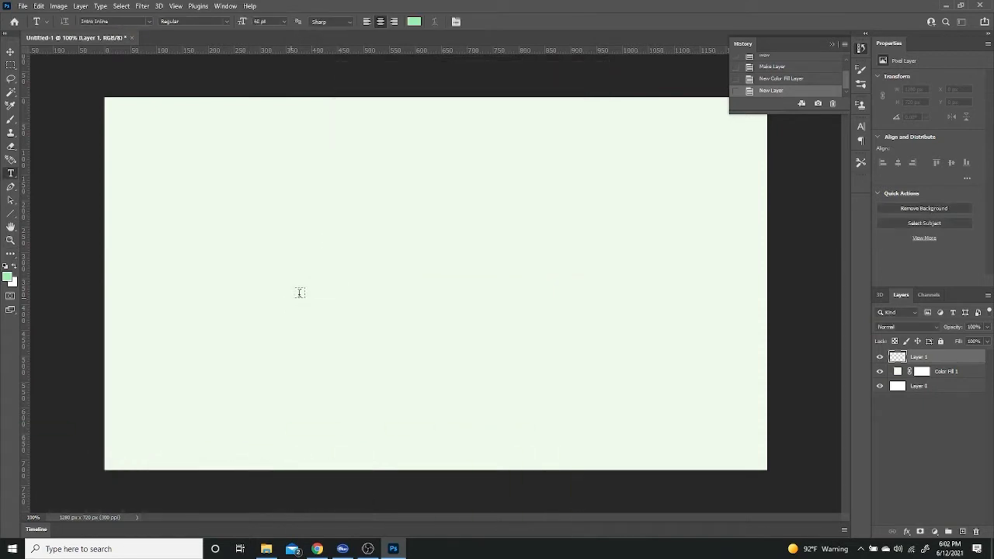
Step: Add the text "MINTY" to the canvas and move it towards the middle
{"action": "left_click", "coordinate": [323, 264]}
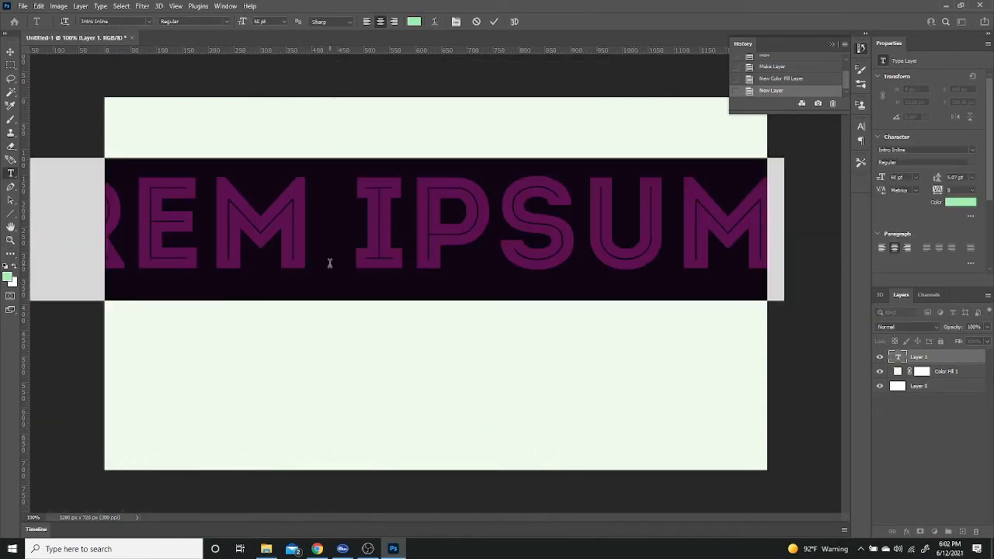
{"action": "type", "text": "MINTY"}
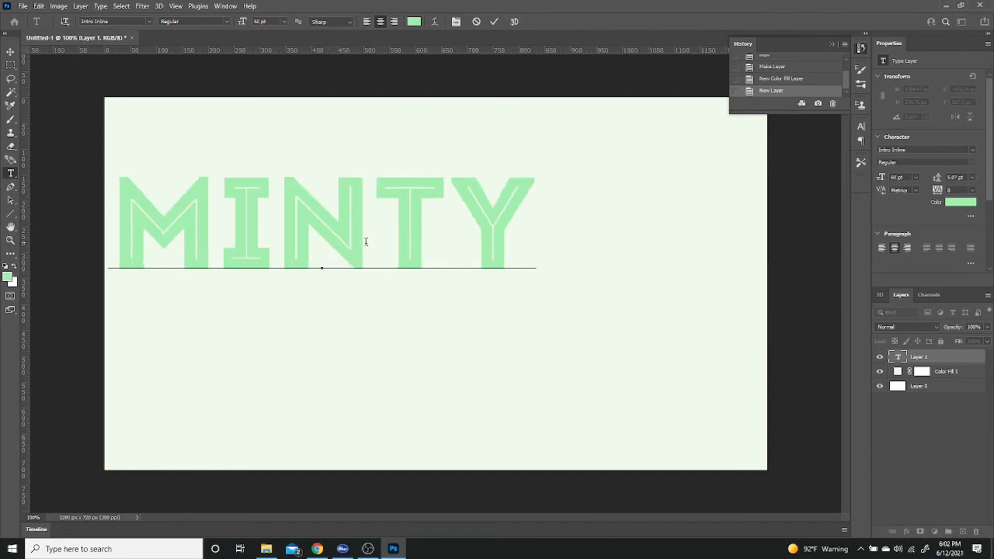
{"action": "left_click_drag", "start_coordinate": [487, 332], "coordinate": [592, 384]}
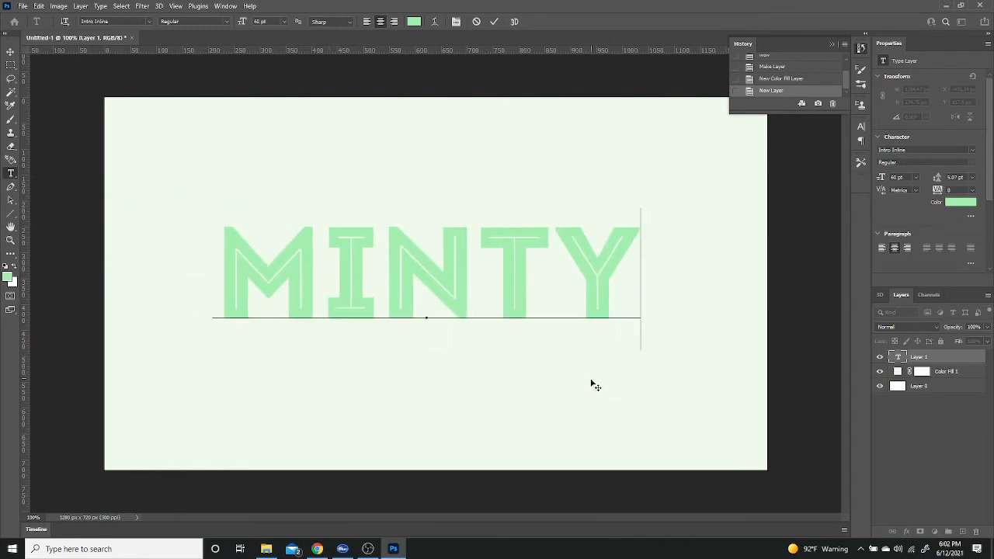
{"action": "left_click", "coordinate": [10, 204]}
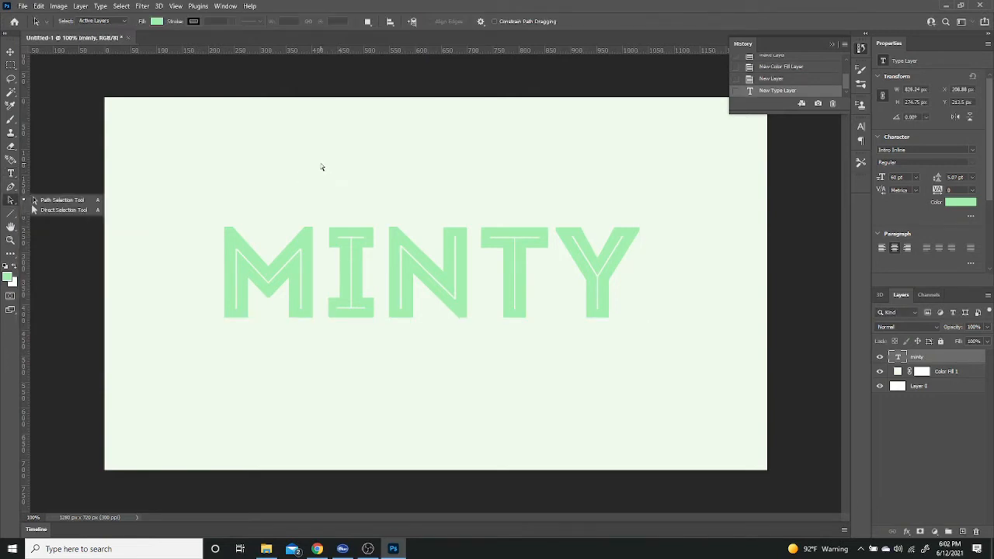
Step: Scale the MINTY text up to about 79 pt and reposition it around the centre of the canvas
{"action": "key", "text": "ctrl+t"}
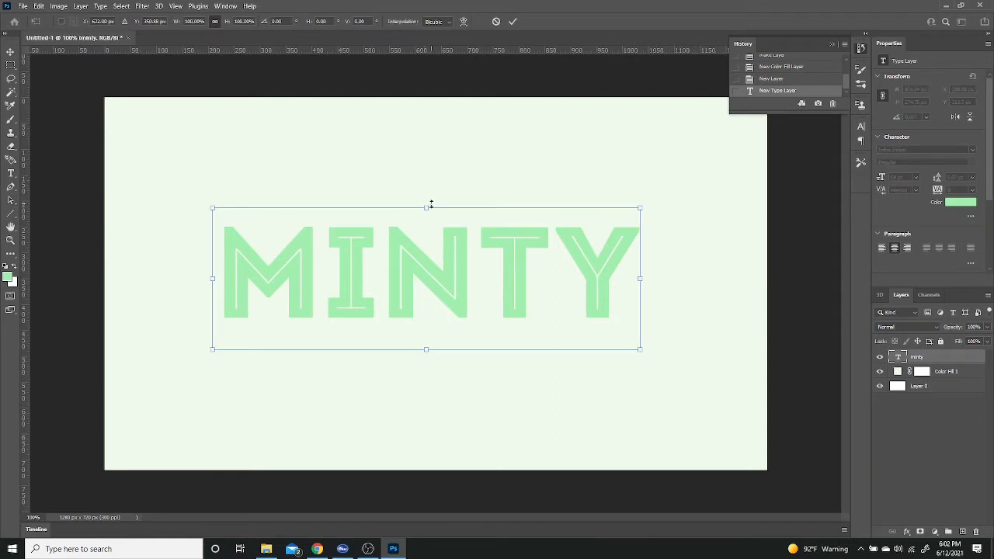
{"action": "left_click_drag", "start_coordinate": [426, 207], "coordinate": [426, 164]}
{"action": "left_click_drag", "start_coordinate": [475, 221], "coordinate": [487, 252]}
{"action": "key", "text": "Return"}
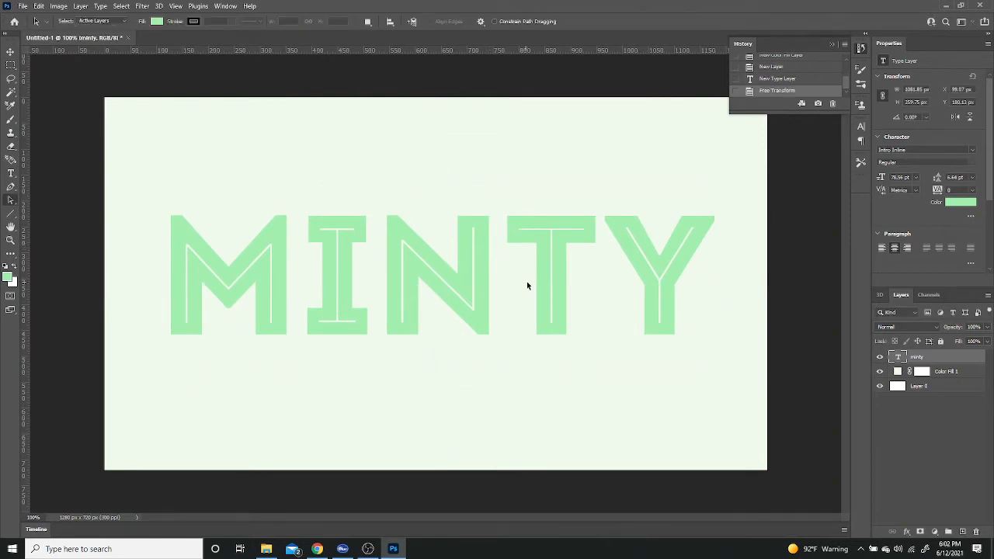
Step: Add a new layer named "Lines" and place it directly below the minty text layer
{"action": "left_click", "coordinate": [962, 531]}
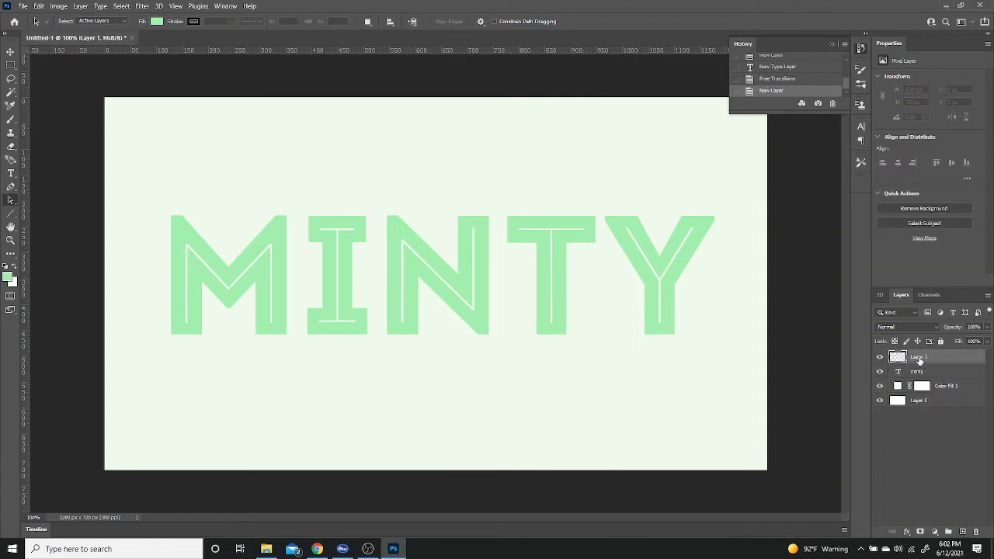
{"action": "double_click", "coordinate": [919, 357]}
{"action": "type", "text": "Lines"}
{"action": "key", "text": "Return"}
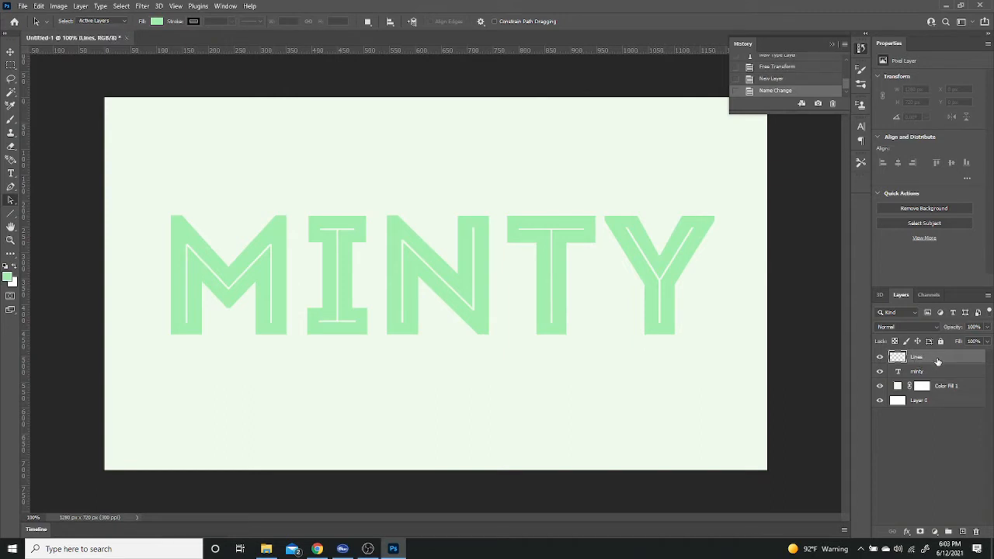
{"action": "left_click_drag", "start_coordinate": [936, 361], "coordinate": [930, 380]}
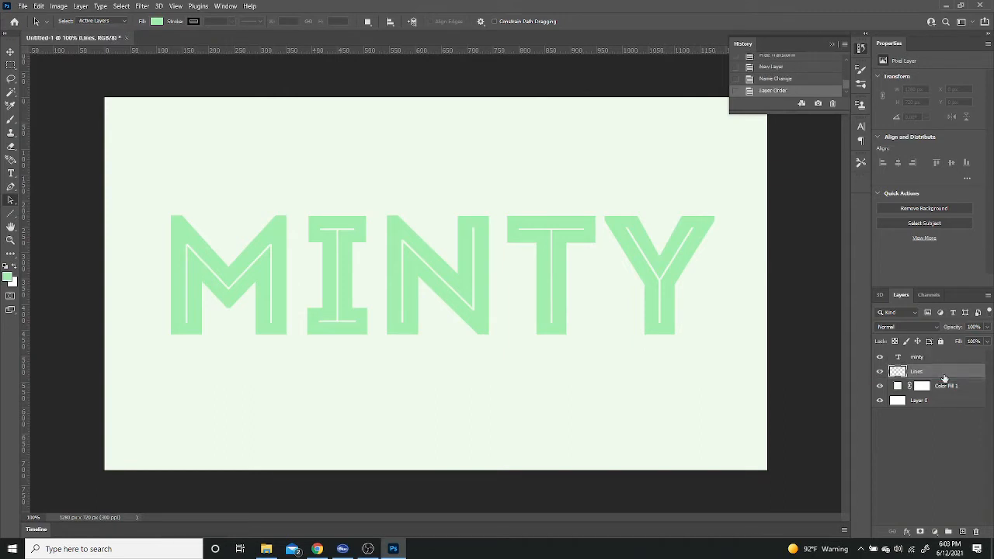
Step: Select the Brush tool for the Lines layer, check its brush settings, and set the foreground colour to pink #e325a7
{"action": "left_click", "coordinate": [10, 118]}
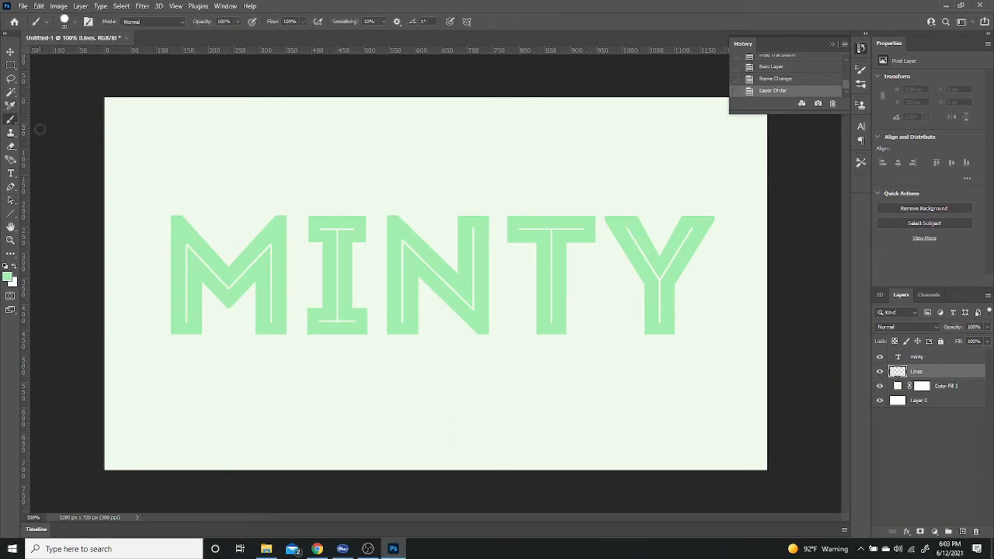
{"action": "left_click", "coordinate": [75, 22]}
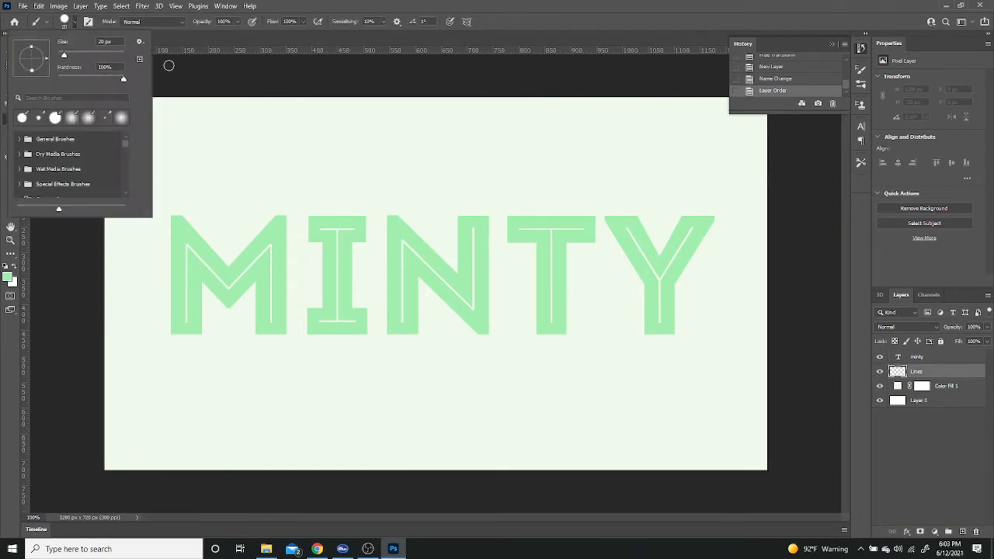
{"action": "left_click", "coordinate": [167, 65]}
{"action": "left_click", "coordinate": [8, 278]}
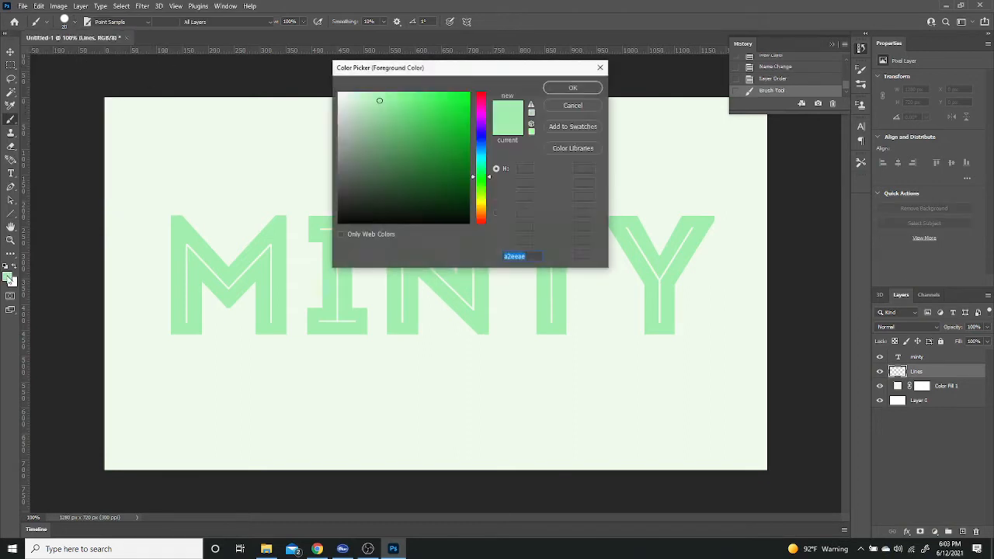
{"action": "left_click", "coordinate": [481, 107]}
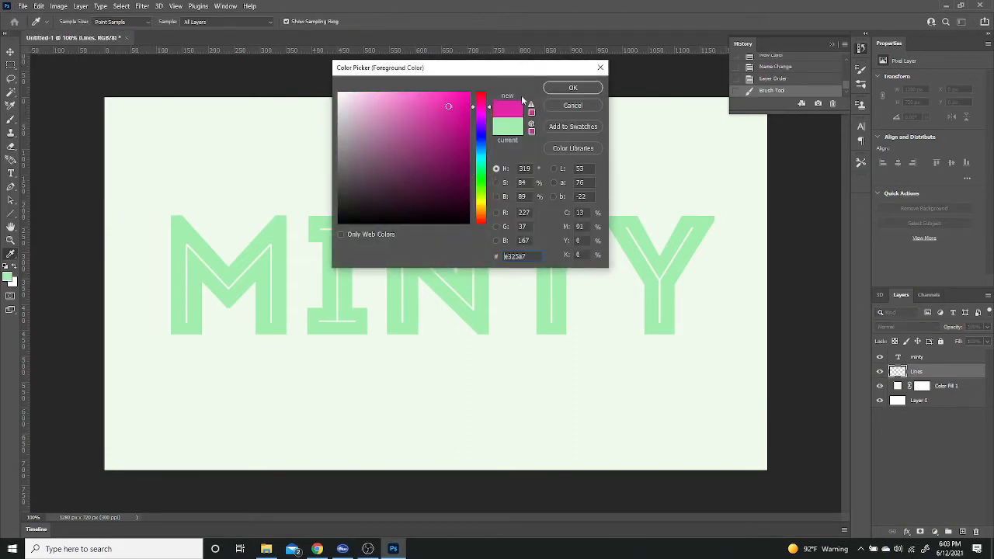
{"action": "left_click", "coordinate": [572, 88]}
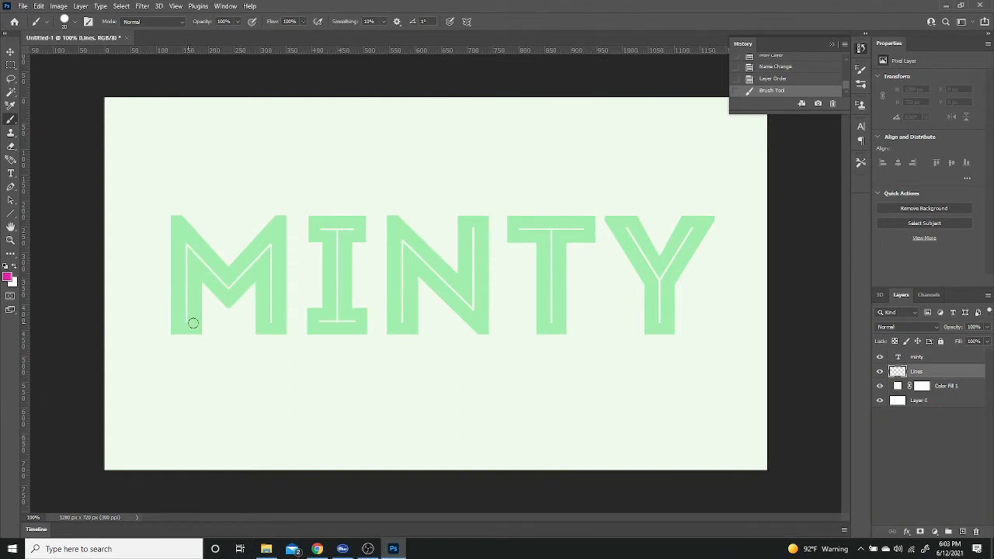
Step: Paint pink brush strokes on the Lines layer along the inline gaps of all five MINTY letters, checking them with the minty layer hidden
{"action": "mouse_move", "coordinate": [186, 319]}
{"action": "left_mouse_down"}
{"action": "mouse_move", "coordinate": [187, 245]}
{"action": "mouse_move", "coordinate": [231, 285]}
{"action": "mouse_move", "coordinate": [259, 256]}
{"action": "mouse_move", "coordinate": [272, 275]}
{"action": "mouse_move", "coordinate": [271, 321]}
{"action": "left_mouse_up"}
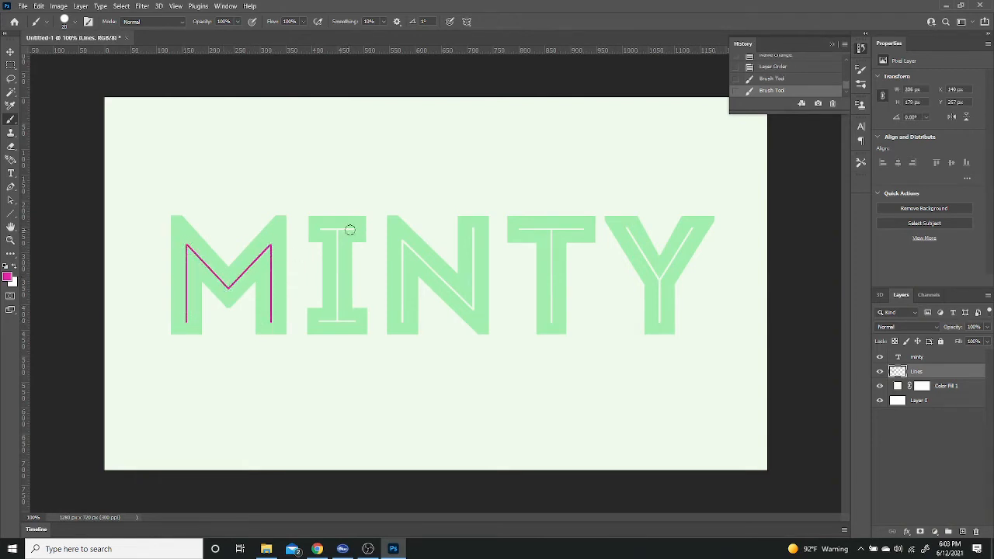
{"action": "mouse_move", "coordinate": [354, 228]}
{"action": "left_mouse_down"}
{"action": "mouse_move", "coordinate": [318, 226]}
{"action": "mouse_move", "coordinate": [335, 229]}
{"action": "mouse_move", "coordinate": [339, 281]}
{"action": "mouse_move", "coordinate": [337, 320]}
{"action": "mouse_move", "coordinate": [319, 322]}
{"action": "mouse_move", "coordinate": [354, 320]}
{"action": "mouse_move", "coordinate": [407, 286]}
{"action": "mouse_move", "coordinate": [403, 240]}
{"action": "mouse_move", "coordinate": [471, 313]}
{"action": "mouse_move", "coordinate": [473, 227]}
{"action": "left_mouse_up"}
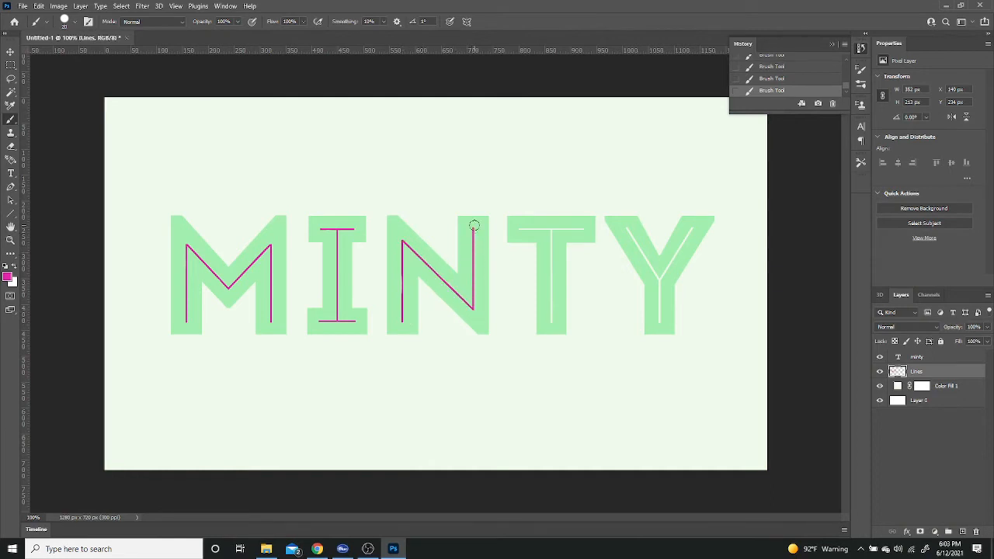
{"action": "mouse_move", "coordinate": [577, 229]}
{"action": "left_mouse_down"}
{"action": "mouse_move", "coordinate": [517, 228]}
{"action": "mouse_move", "coordinate": [541, 228]}
{"action": "mouse_move", "coordinate": [548, 239]}
{"action": "mouse_move", "coordinate": [549, 322]}
{"action": "left_mouse_up"}
{"action": "mouse_move", "coordinate": [625, 228]}
{"action": "left_mouse_down"}
{"action": "mouse_move", "coordinate": [657, 288]}
{"action": "mouse_move", "coordinate": [658, 324]}
{"action": "left_mouse_up"}
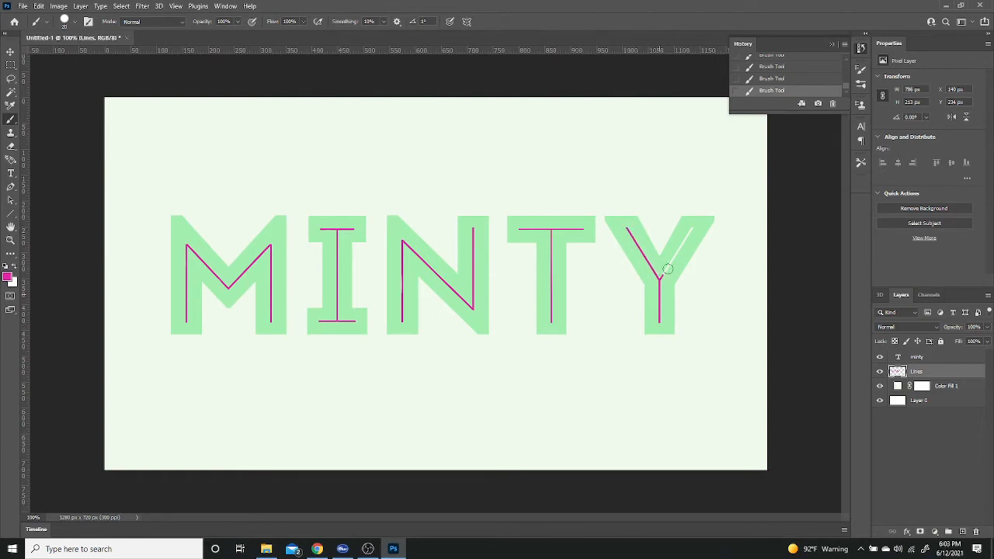
{"action": "left_click_drag", "start_coordinate": [666, 268], "coordinate": [691, 227]}
{"action": "left_click", "coordinate": [881, 359]}
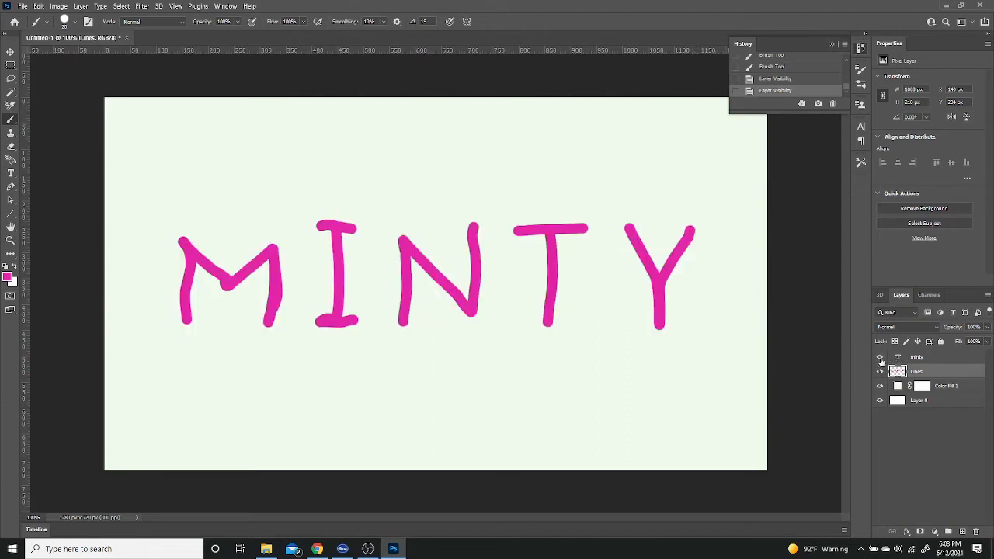
{"action": "left_click", "coordinate": [881, 360]}
{"action": "left_click", "coordinate": [881, 360]}
{"action": "left_click", "coordinate": [881, 359]}
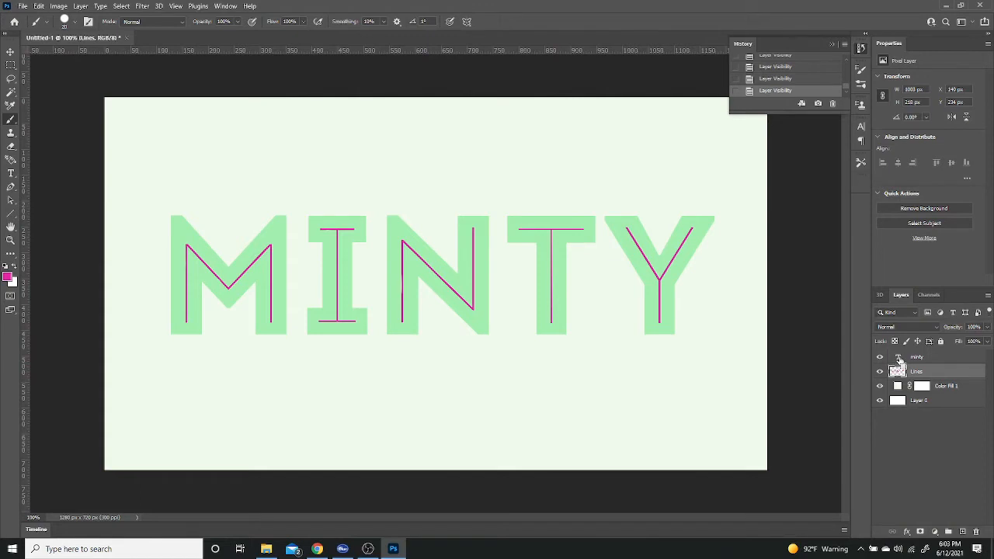
Step: Load the minty text shape as a selection, clear that area from the Lines layer, deselect, and check the remaining inline strokes
{"action": "left_click", "coordinate": [898, 359], "text": "ctrl"}
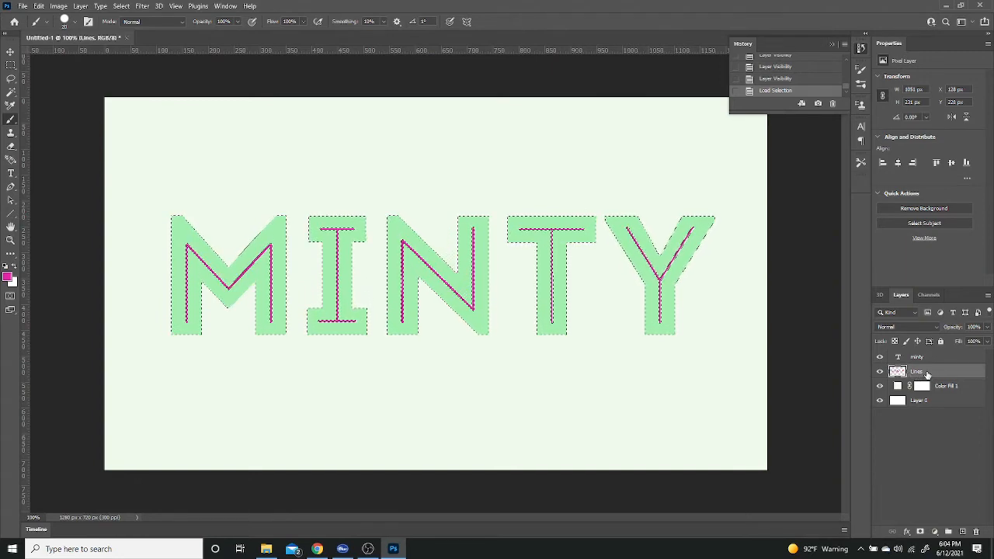
{"action": "key", "text": "Delete"}
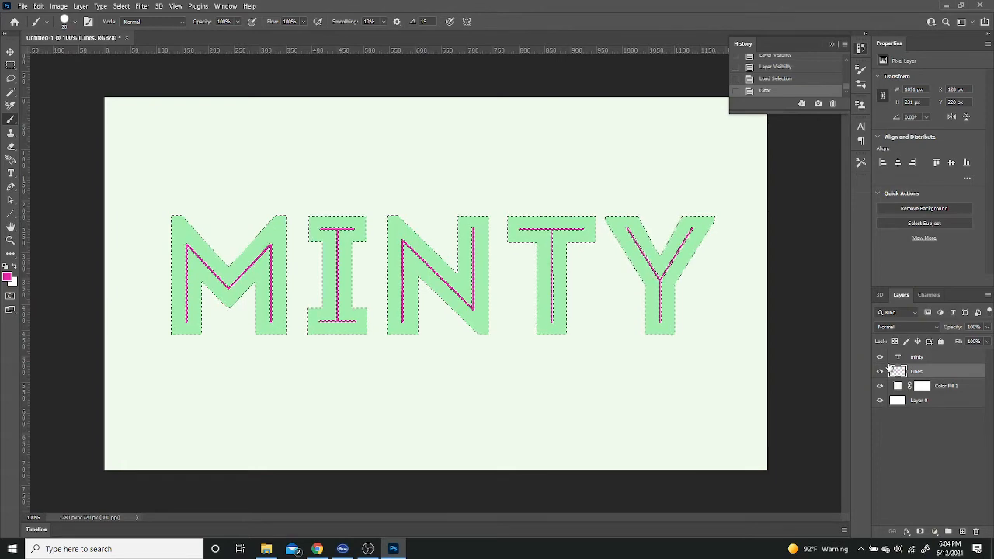
{"action": "left_click", "coordinate": [880, 357]}
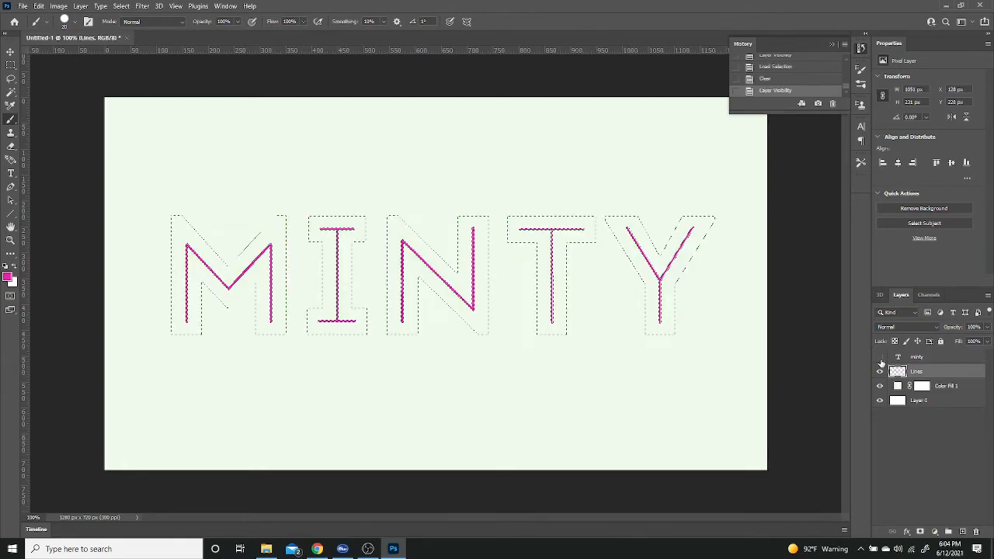
{"action": "left_click", "coordinate": [880, 357]}
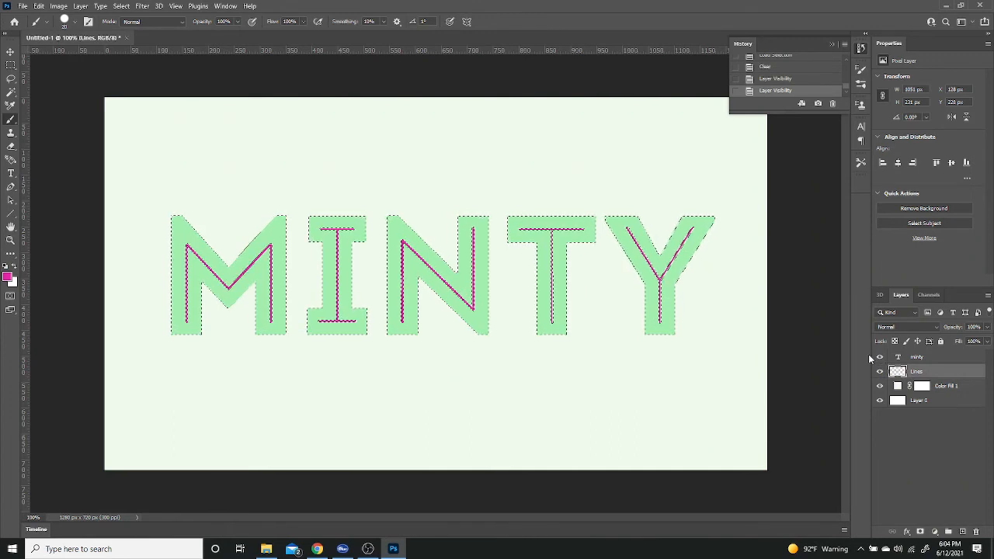
{"action": "key", "text": "ctrl+d"}
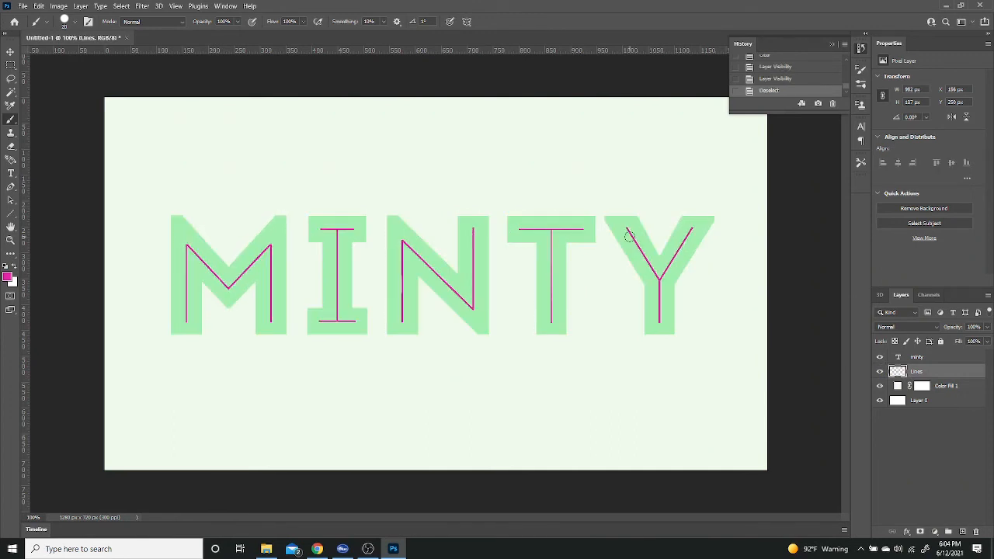
{"action": "left_click", "coordinate": [879, 357]}
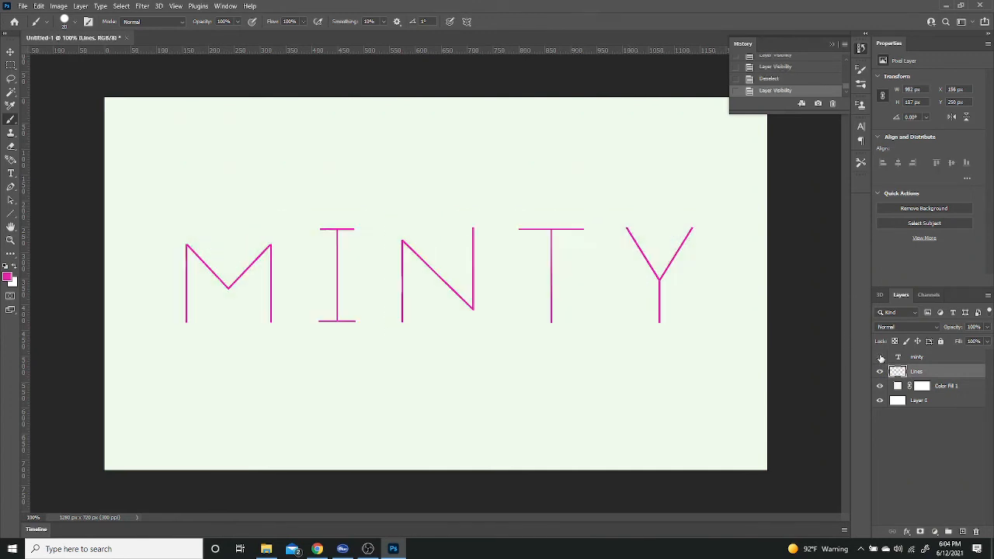
{"action": "left_click", "coordinate": [880, 358]}
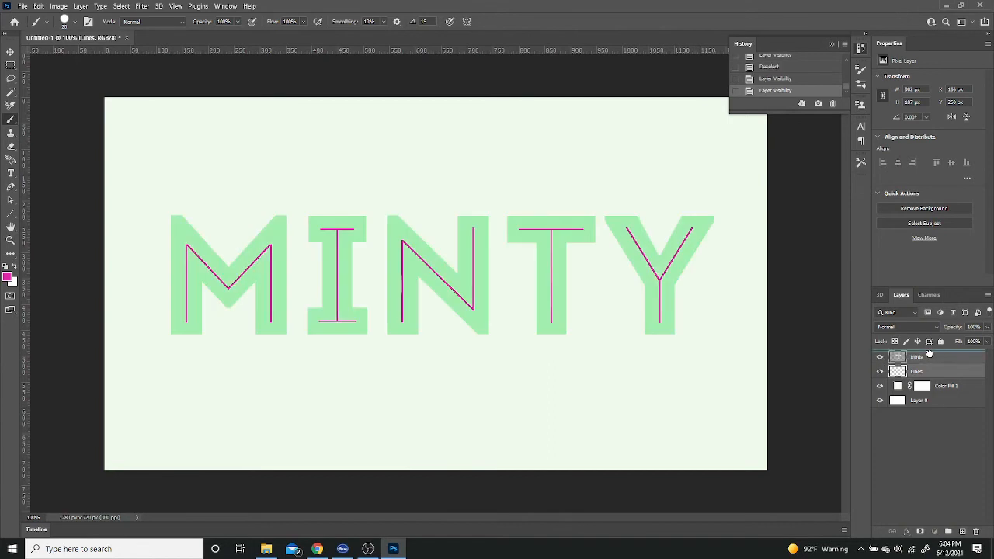
Step: Place the Lines layer above the minty text layer and give it a Color Overlay of #f4f4db at 100% opacity
{"action": "left_click_drag", "start_coordinate": [929, 354], "coordinate": [935, 357]}
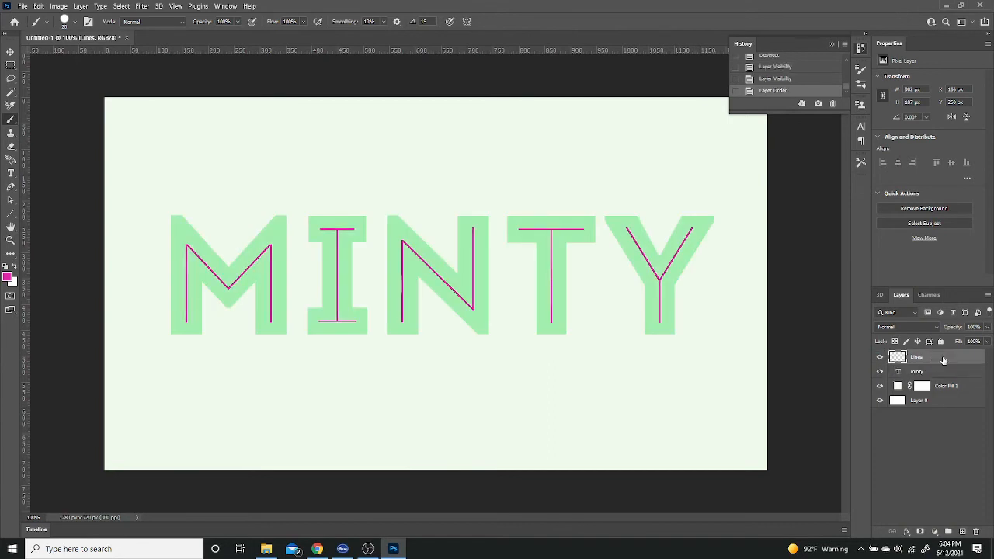
{"action": "double_click", "coordinate": [943, 359]}
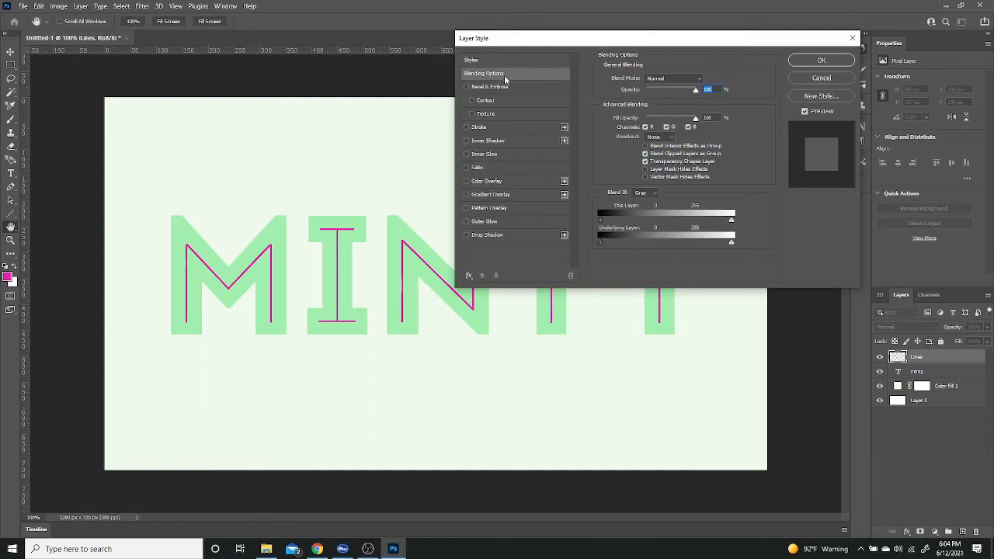
{"action": "left_click", "coordinate": [504, 180]}
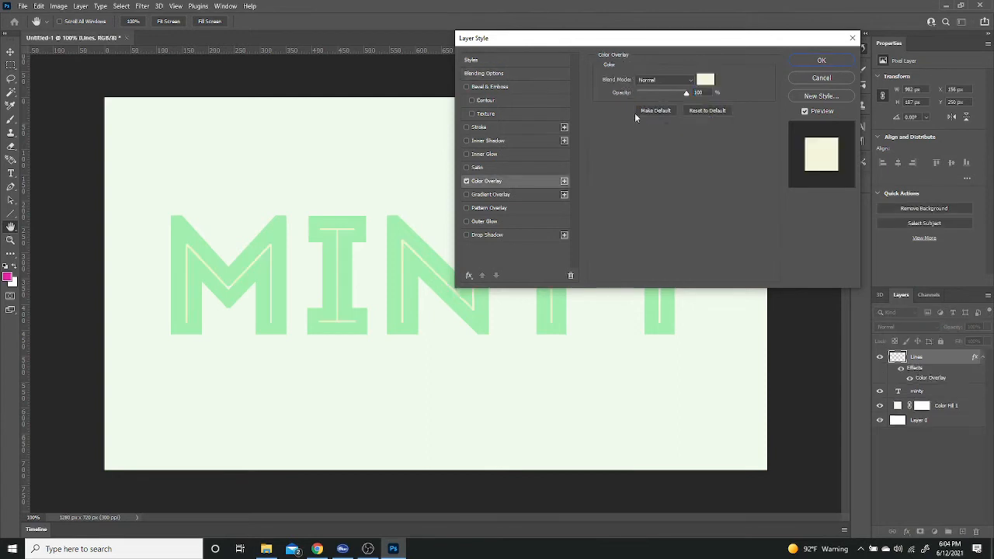
{"action": "left_click", "coordinate": [704, 80]}
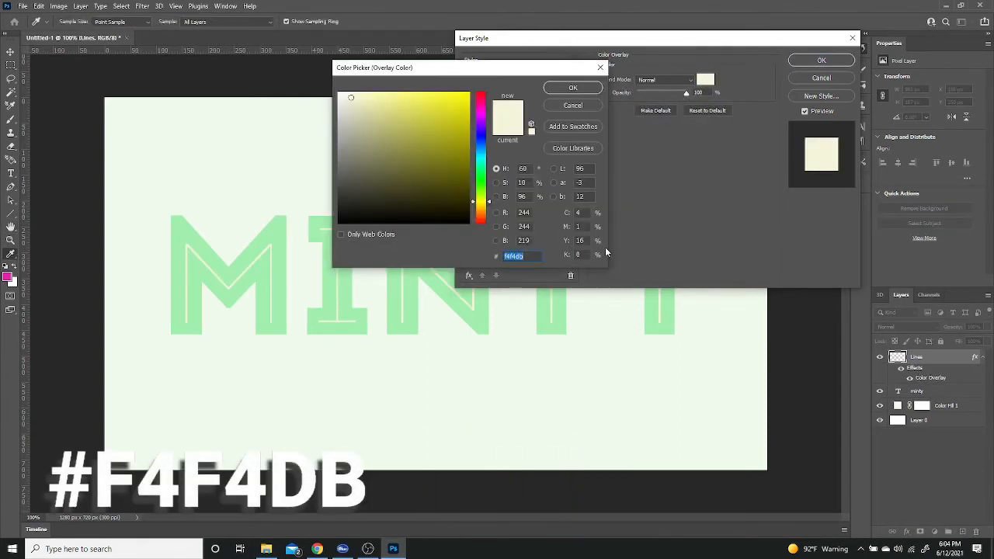
{"action": "left_click", "coordinate": [580, 88]}
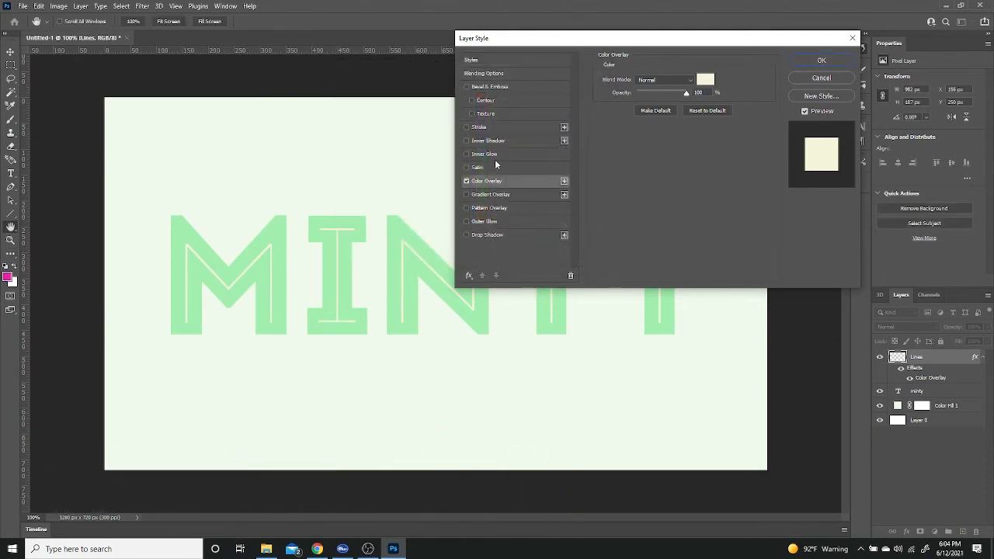
Step: Add a 3 px Stroke effect to the Lines layer, positioned Center and coloured #f4f4db
{"action": "left_click", "coordinate": [497, 130]}
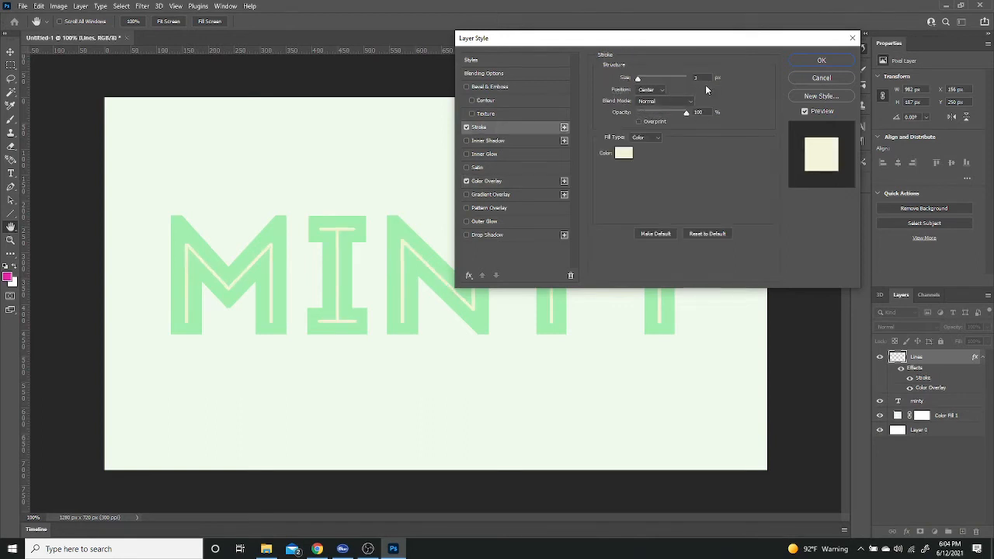
{"action": "left_click", "coordinate": [663, 91]}
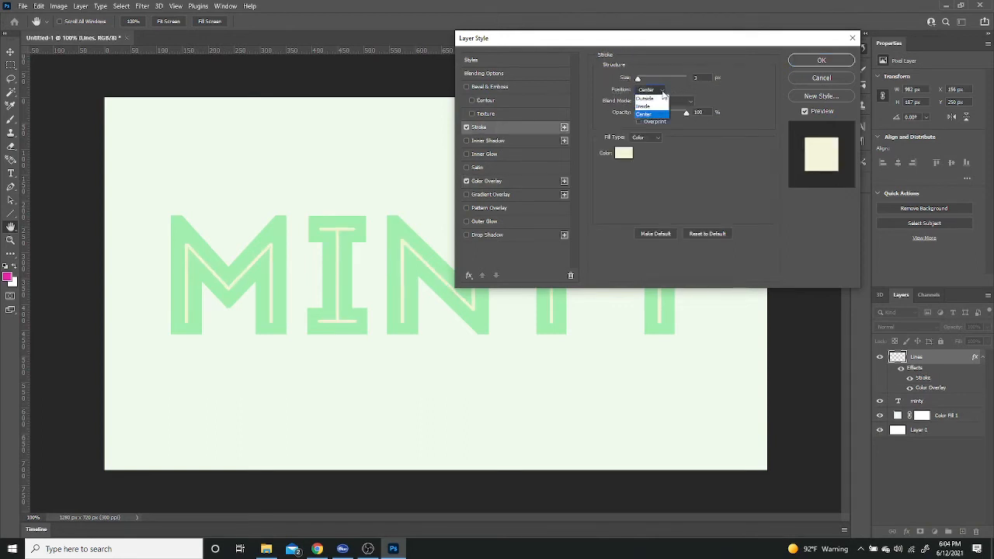
{"action": "left_click", "coordinate": [659, 99]}
{"action": "left_click", "coordinate": [622, 154]}
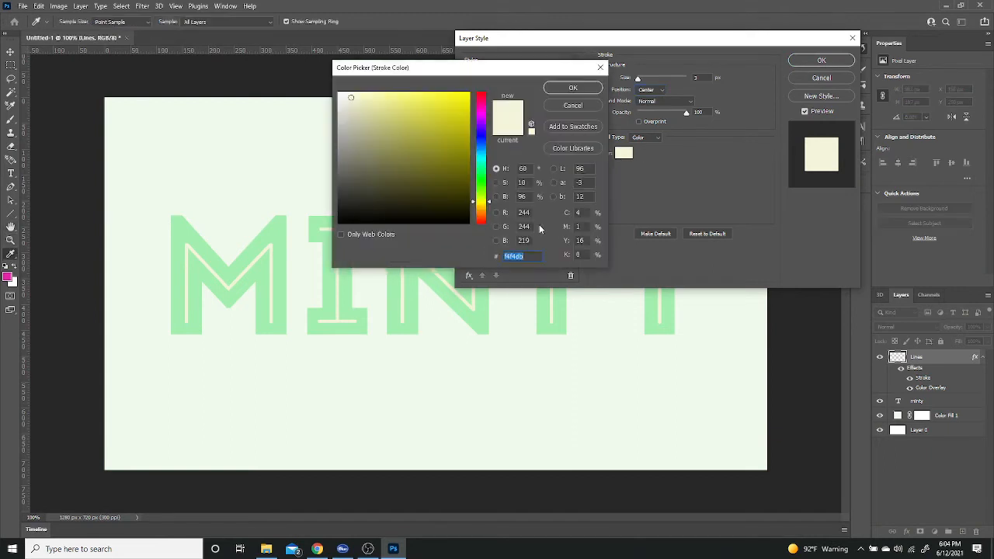
{"action": "left_click", "coordinate": [572, 88]}
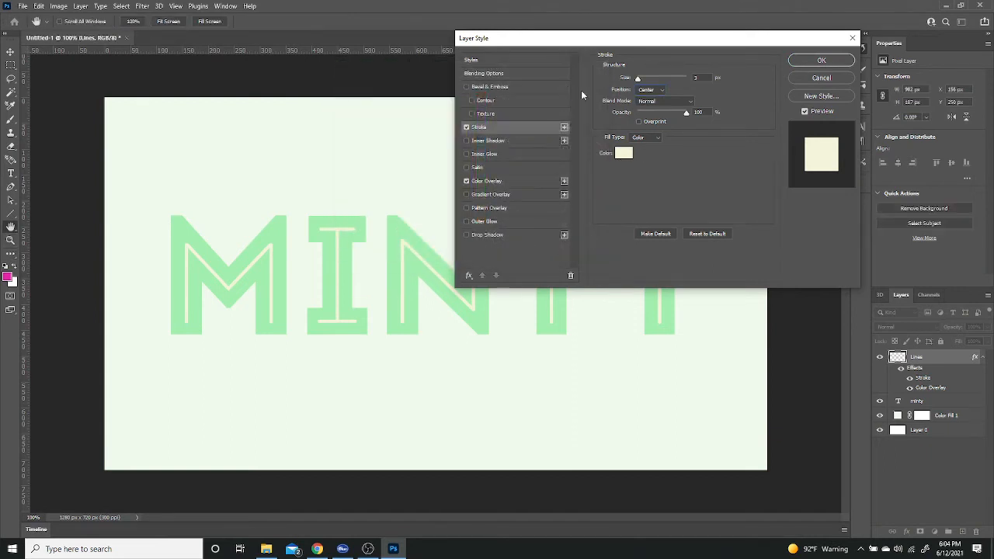
Step: Try a thicker stroke and the Outside position on the Lines layer, and return it to Center at 3 px
{"action": "left_click_drag", "start_coordinate": [641, 77], "coordinate": [646, 78]}
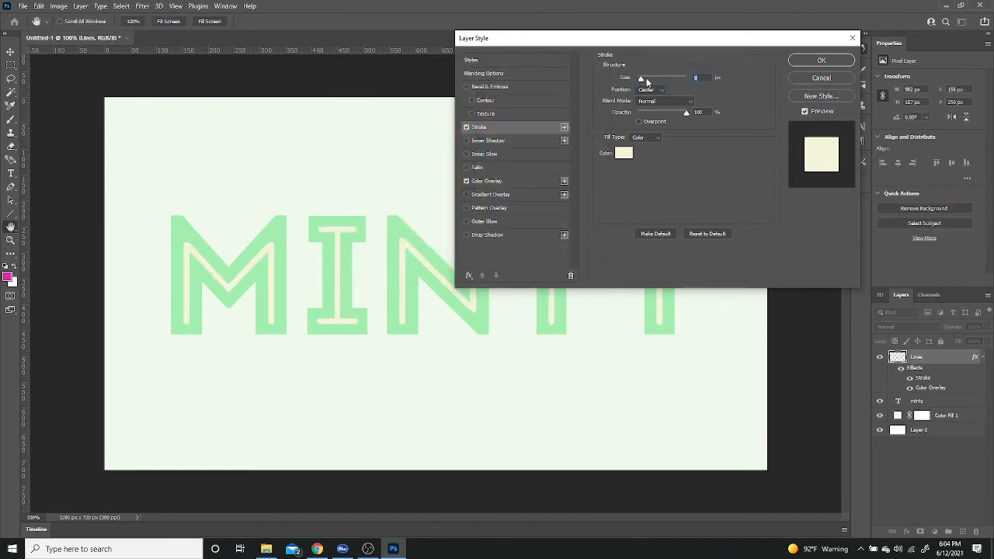
{"action": "left_click", "coordinate": [661, 88]}
{"action": "left_click", "coordinate": [658, 98]}
{"action": "left_click", "coordinate": [661, 91]}
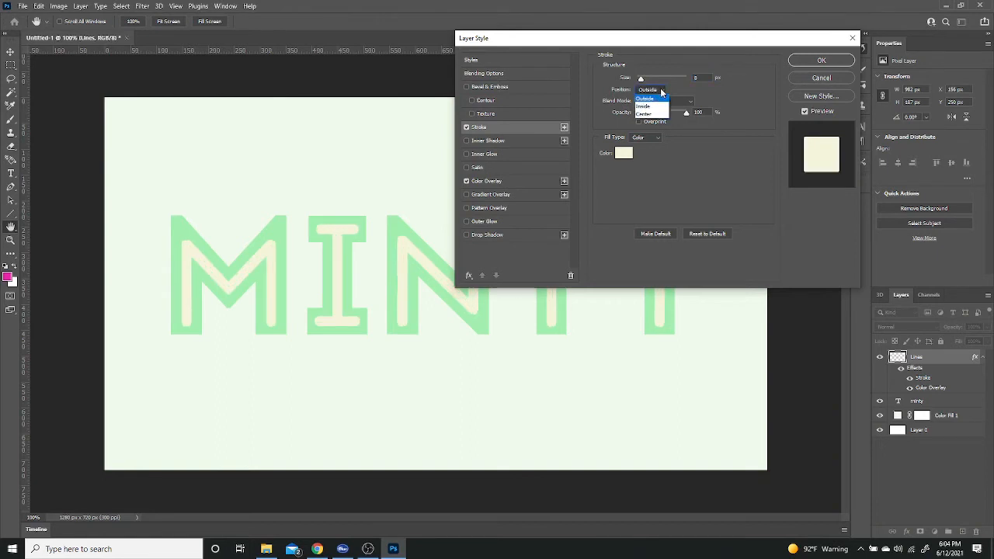
{"action": "left_click", "coordinate": [660, 114]}
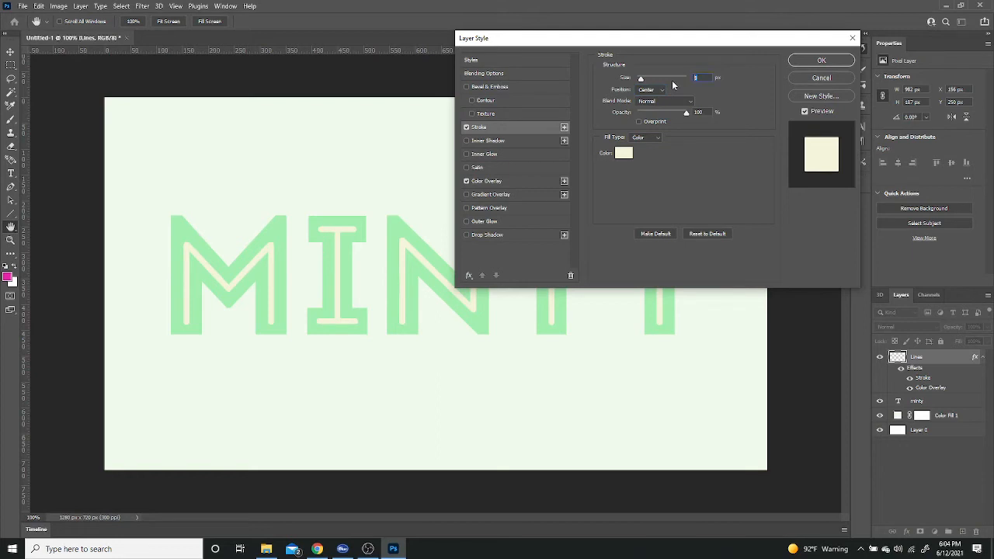
{"action": "type", "text": "3"}
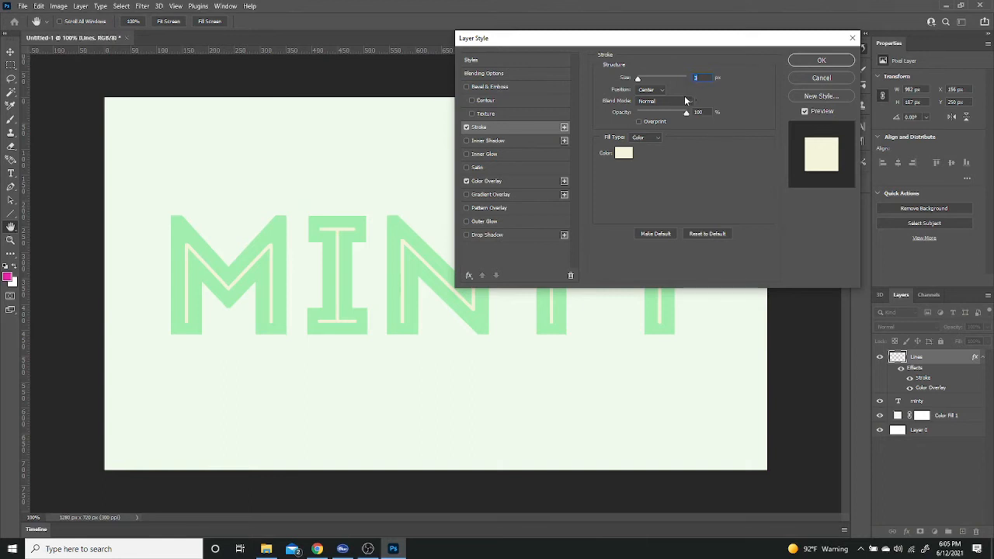
Step: Accept the overlay and stroke effects and rasterize the layer style of the Lines layer
{"action": "left_click", "coordinate": [822, 62]}
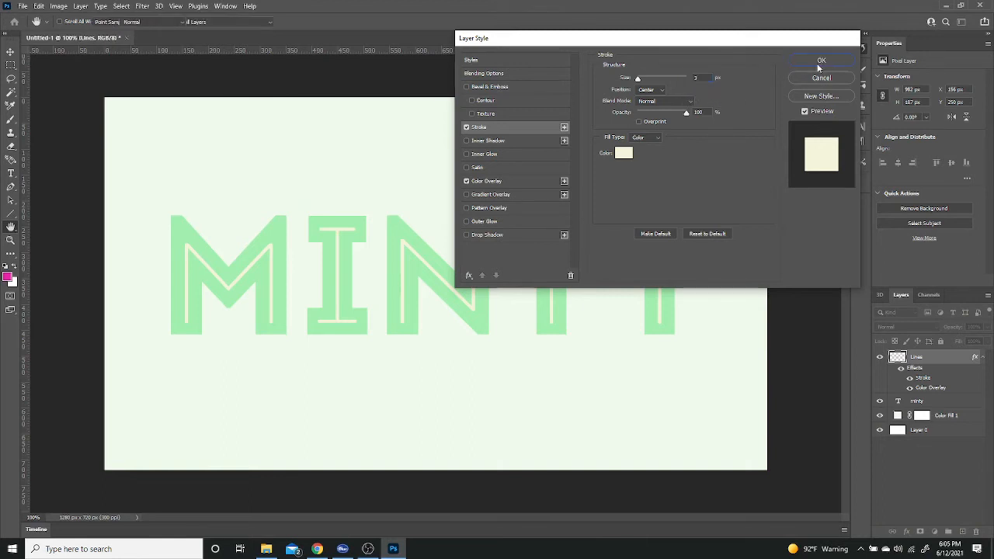
{"action": "right_click", "coordinate": [944, 361]}
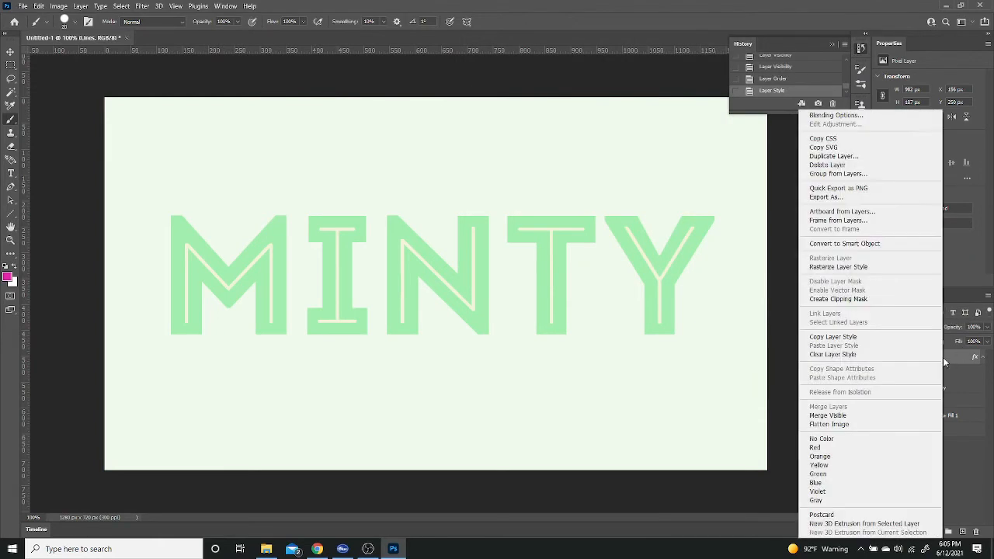
{"action": "left_click", "coordinate": [859, 269]}
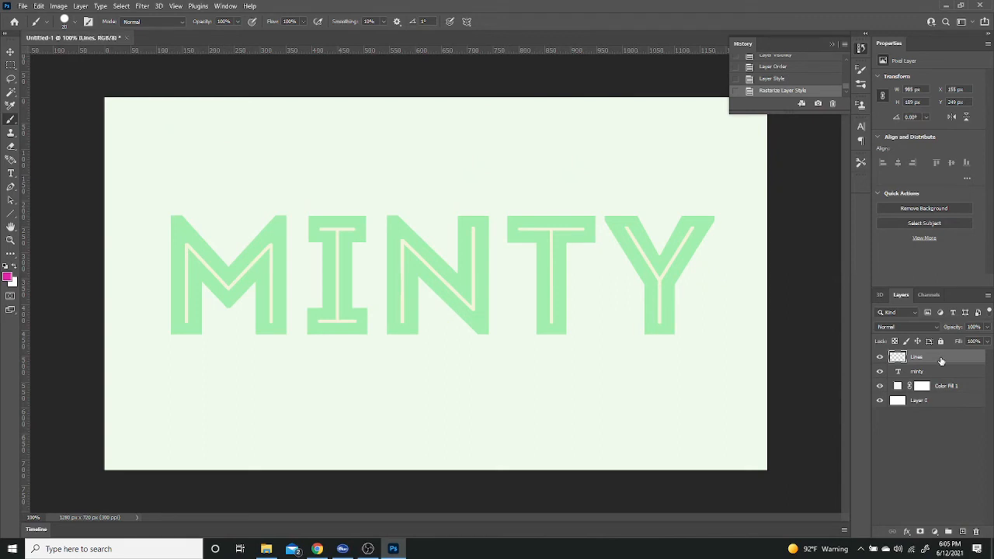
Step: Add a Drop Shadow to the Lines layer: Normal blending, colour #82d790, opacity 100%, angle 43°, distance 17 px, spread and size 0
{"action": "double_click", "coordinate": [941, 361]}
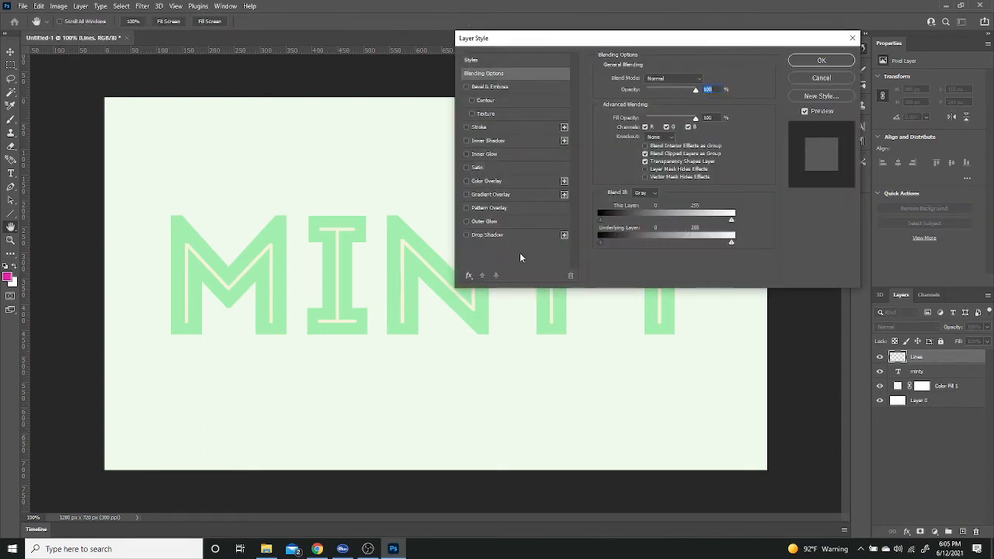
{"action": "left_click", "coordinate": [485, 234]}
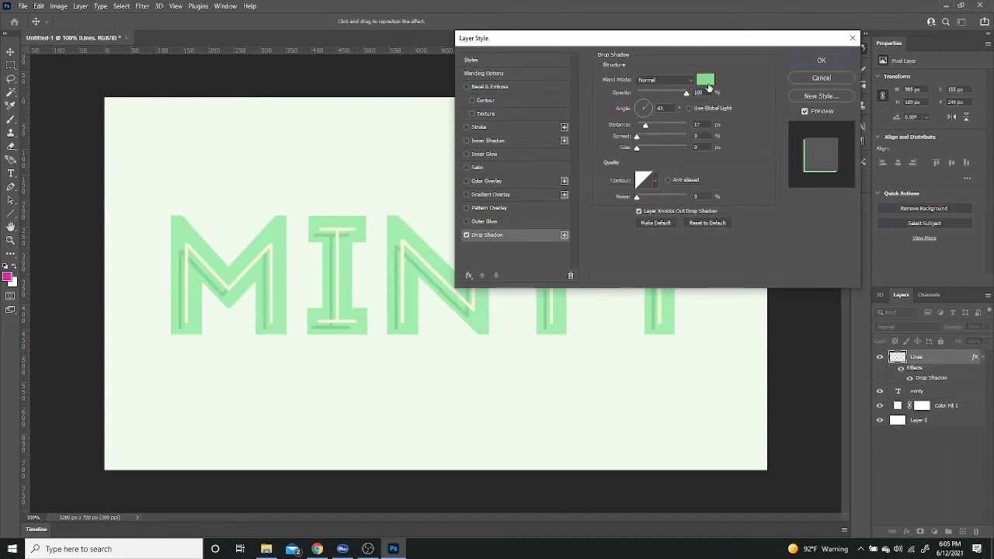
{"action": "left_click", "coordinate": [705, 80]}
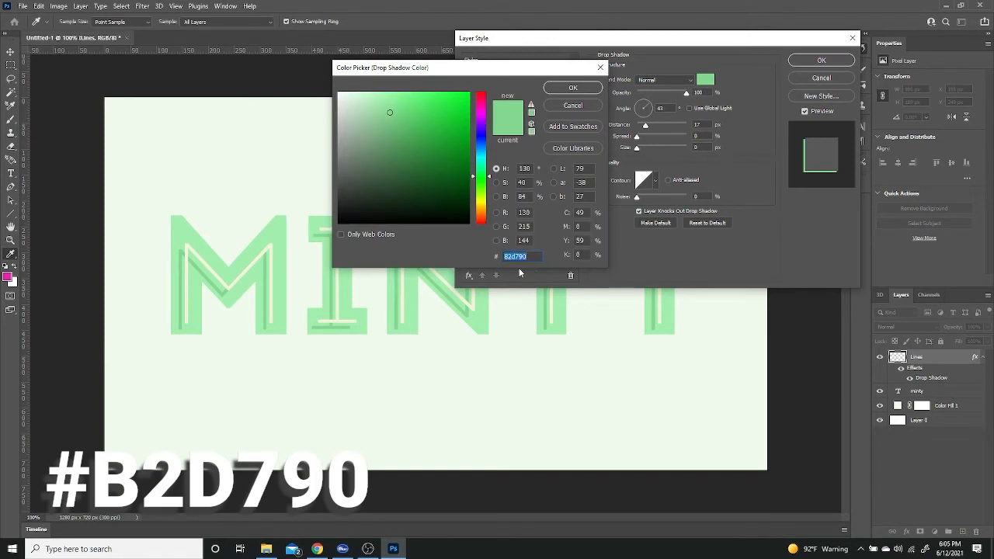
{"action": "left_click", "coordinate": [574, 87]}
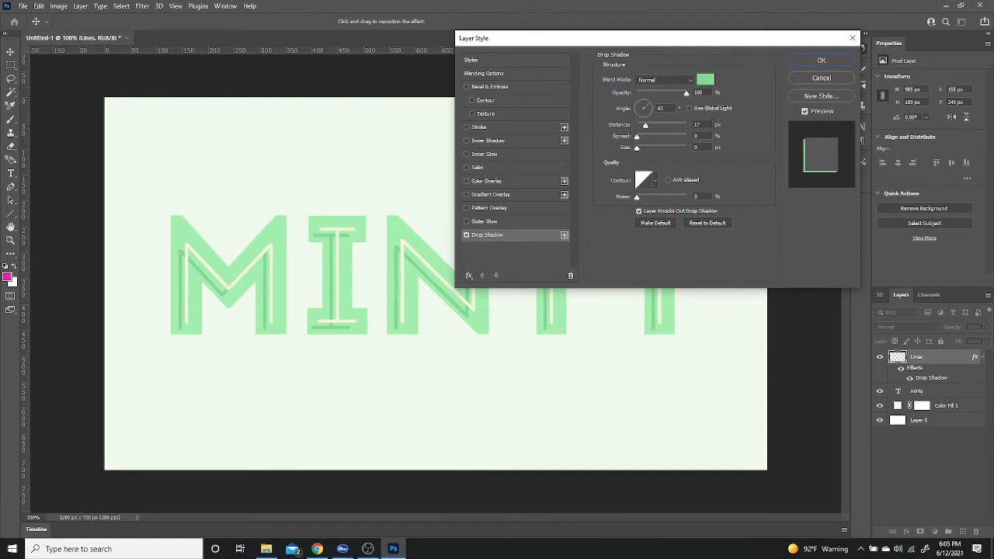
{"action": "left_click", "coordinate": [808, 61]}
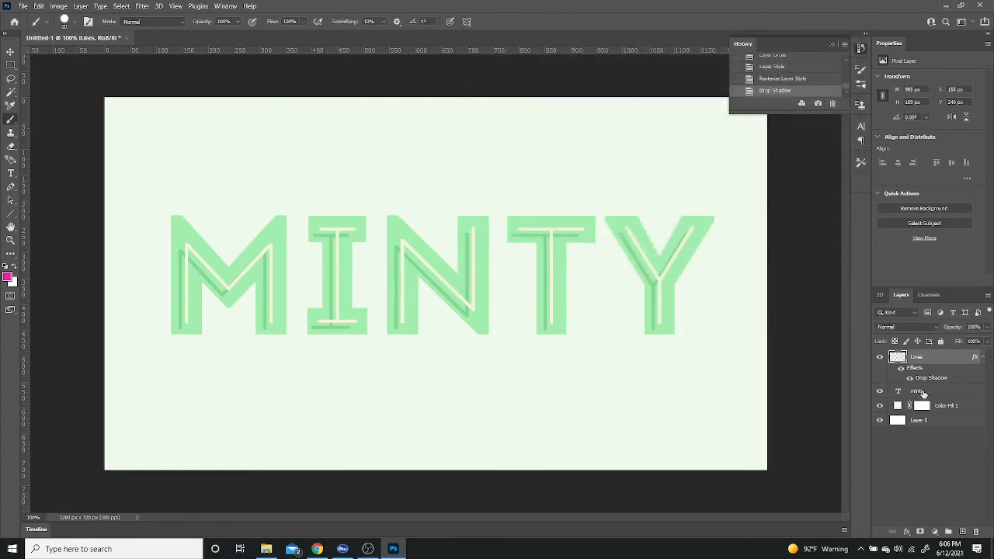
Step: Add a 3 px Stroke effect to the minty text layer, positioned Outside and coloured #a2eeae sampled from the letters
{"action": "left_click", "coordinate": [941, 394]}
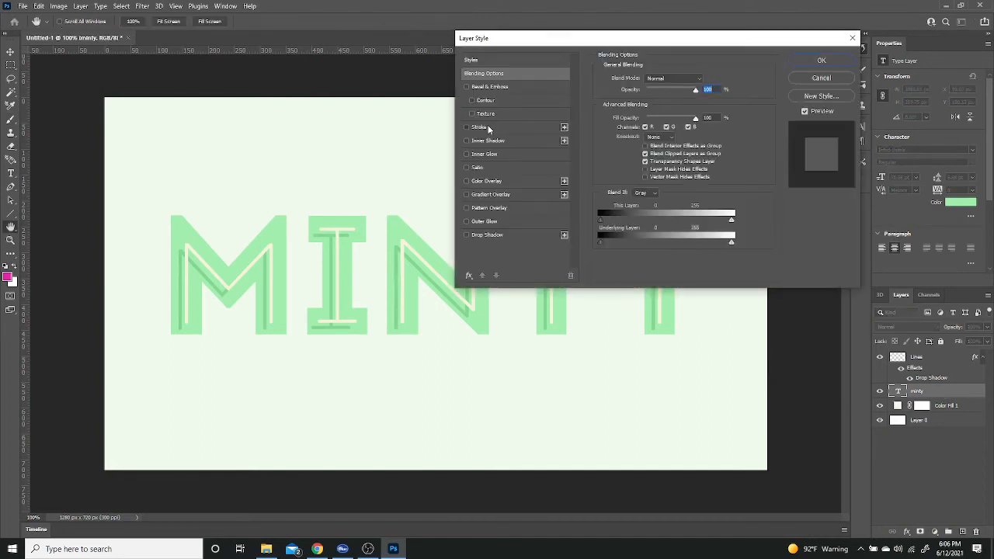
{"action": "left_click", "coordinate": [488, 125]}
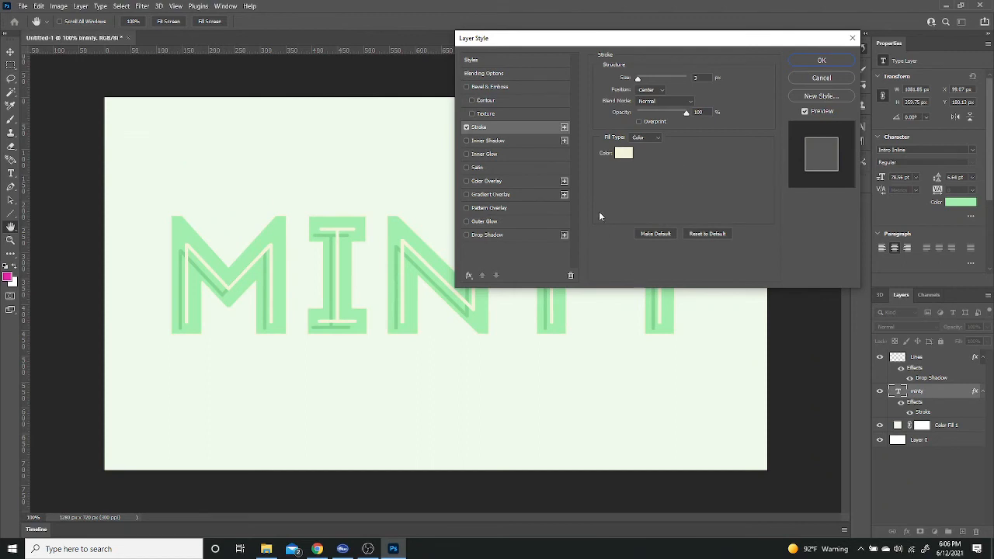
{"action": "left_click", "coordinate": [626, 153]}
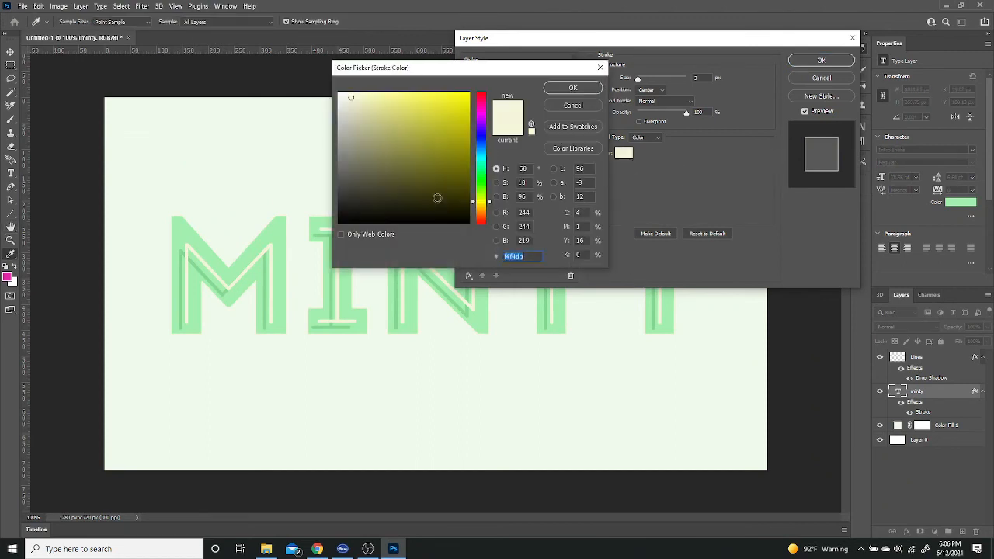
{"action": "left_click", "coordinate": [280, 227]}
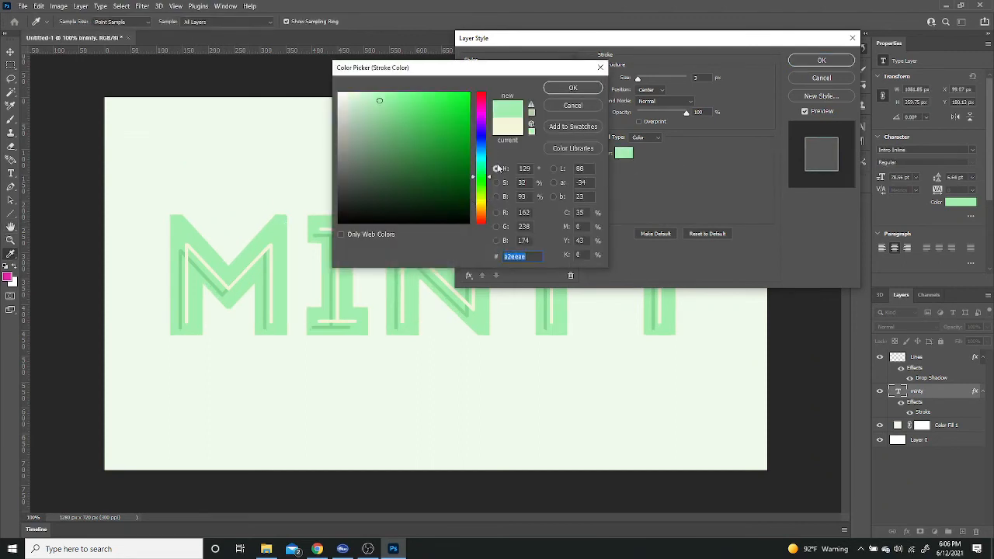
{"action": "left_click", "coordinate": [573, 87]}
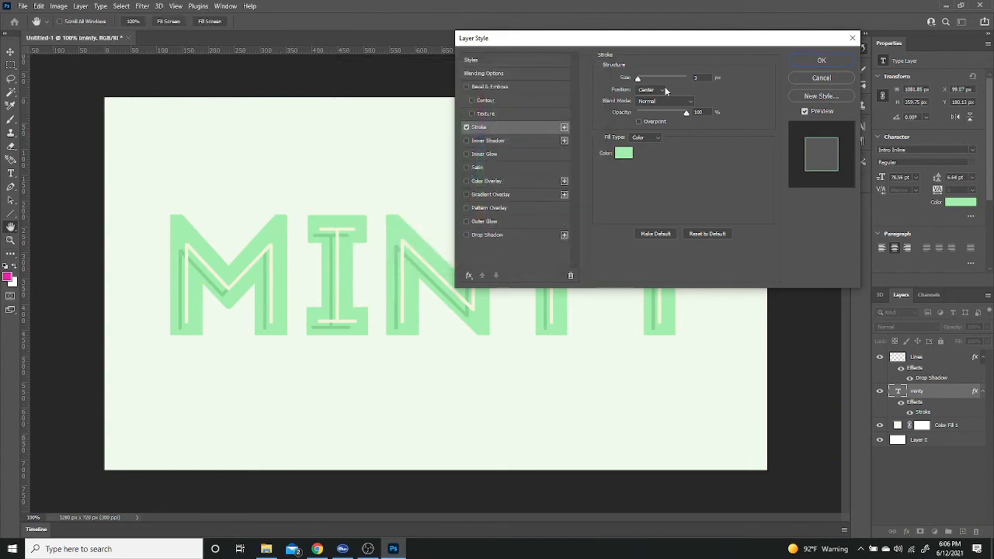
{"action": "left_click", "coordinate": [662, 90]}
{"action": "left_click", "coordinate": [652, 102]}
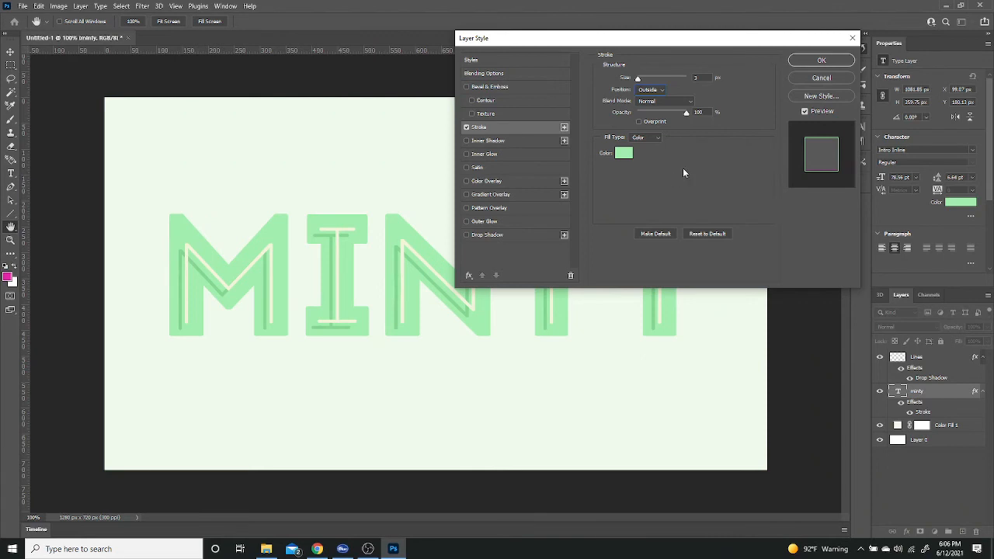
{"action": "left_click", "coordinate": [814, 62]}
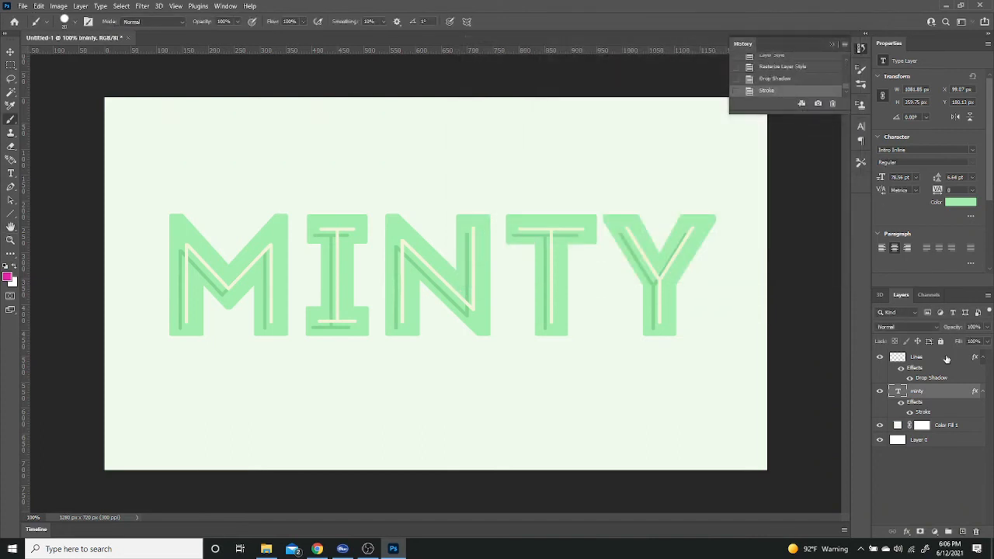
Step: Create a new layer above Lines and set the Type tool's font to Antro Vectra Bolder
{"action": "left_click", "coordinate": [945, 359]}
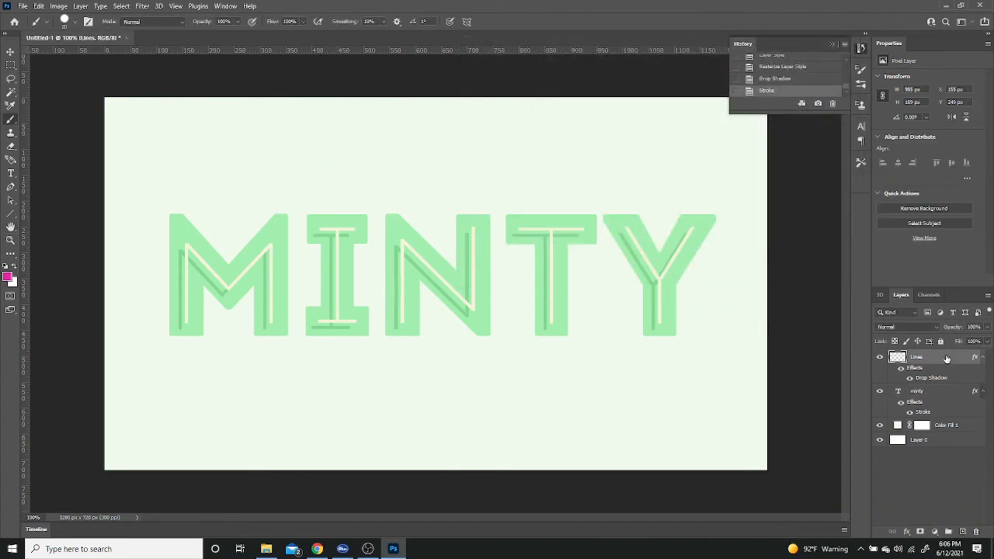
{"action": "left_click", "coordinate": [963, 532]}
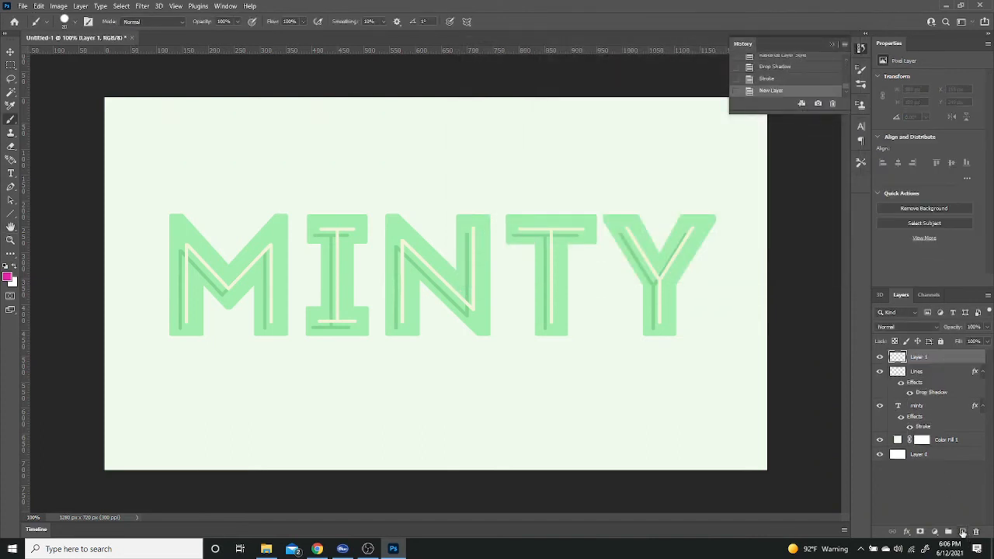
{"action": "left_click", "coordinate": [10, 174]}
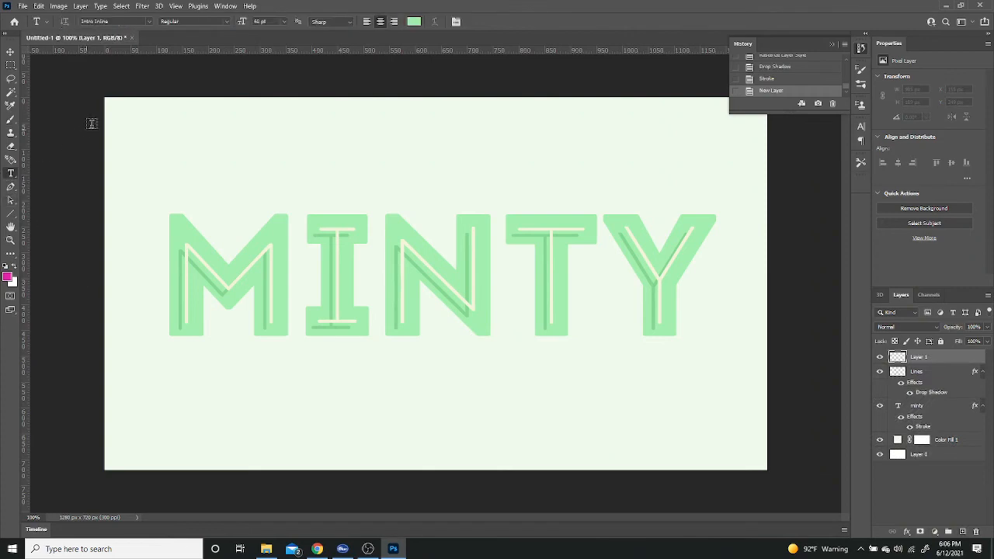
{"action": "left_click", "coordinate": [97, 21]}
{"action": "type", "text": "antr"}
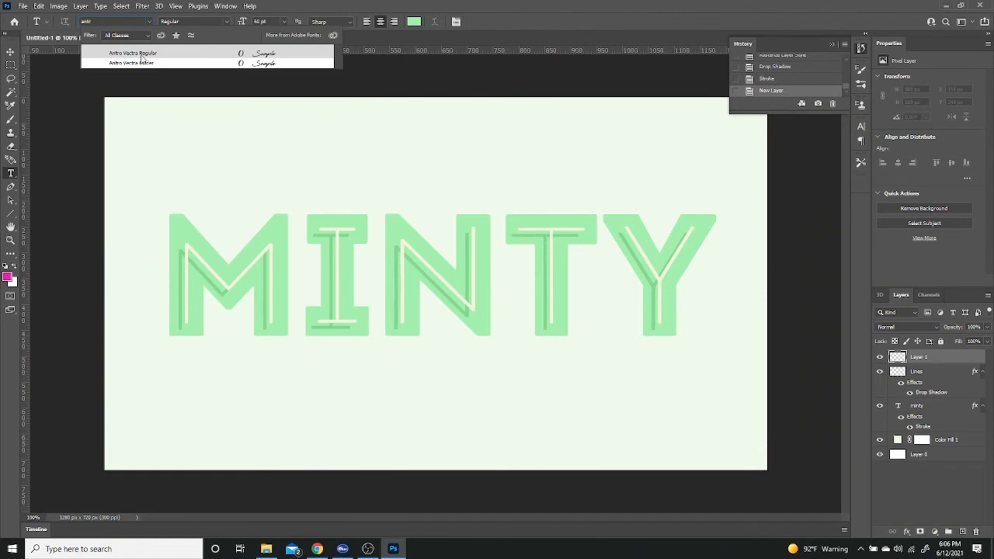
{"action": "left_click", "coordinate": [142, 63]}
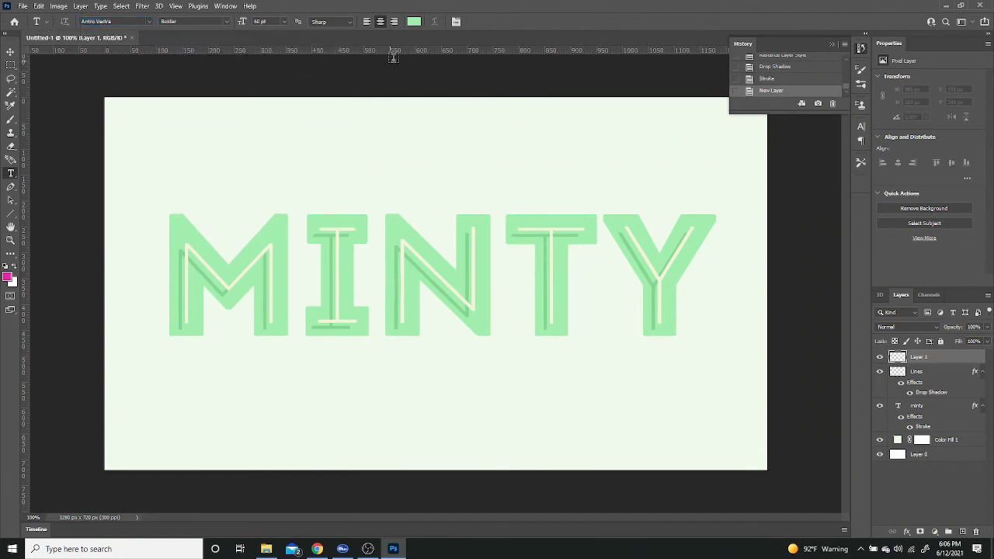
Step: Set the text colour to orange #ff9f1c
{"action": "left_click", "coordinate": [414, 23]}
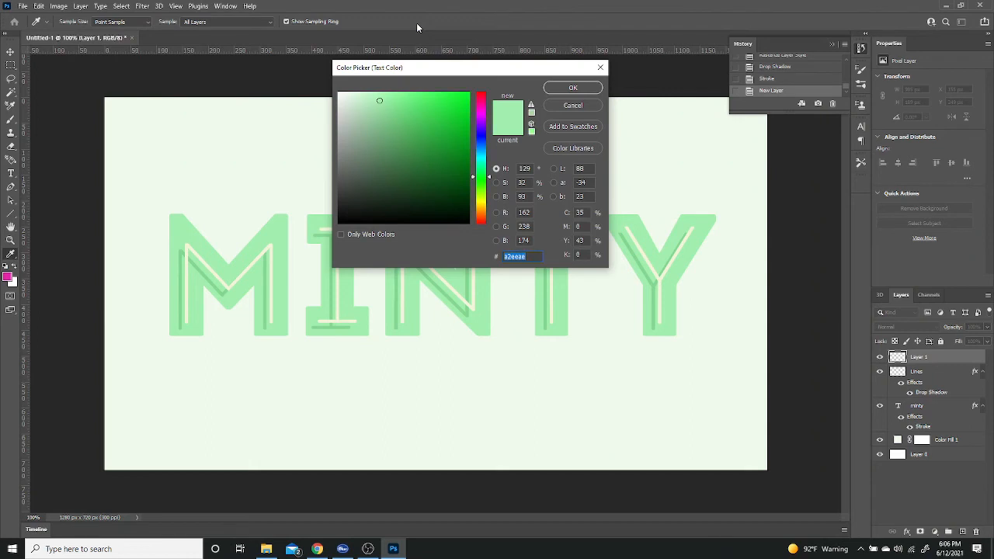
{"action": "type", "text": "ff"}
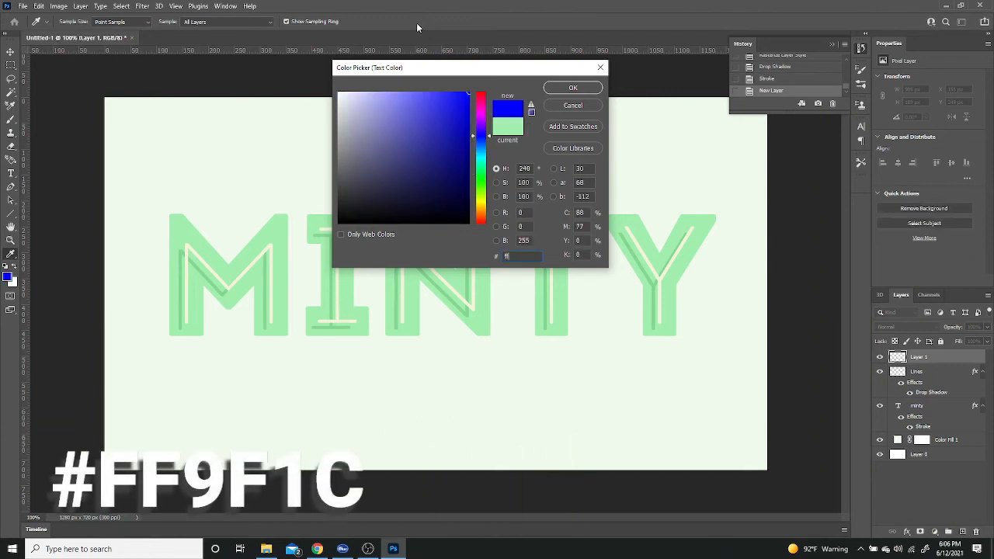
{"action": "type", "text": "9f1"}
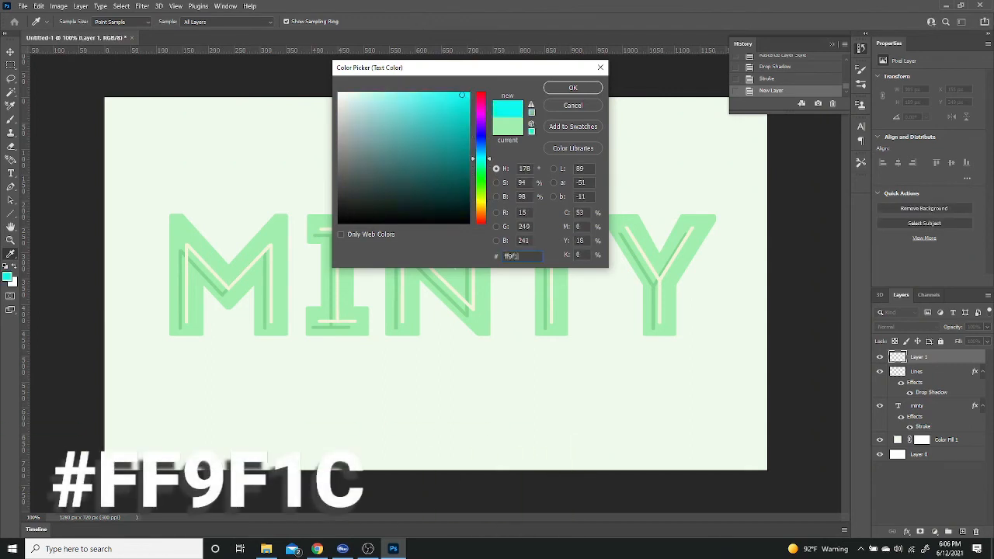
{"action": "type", "text": "c"}
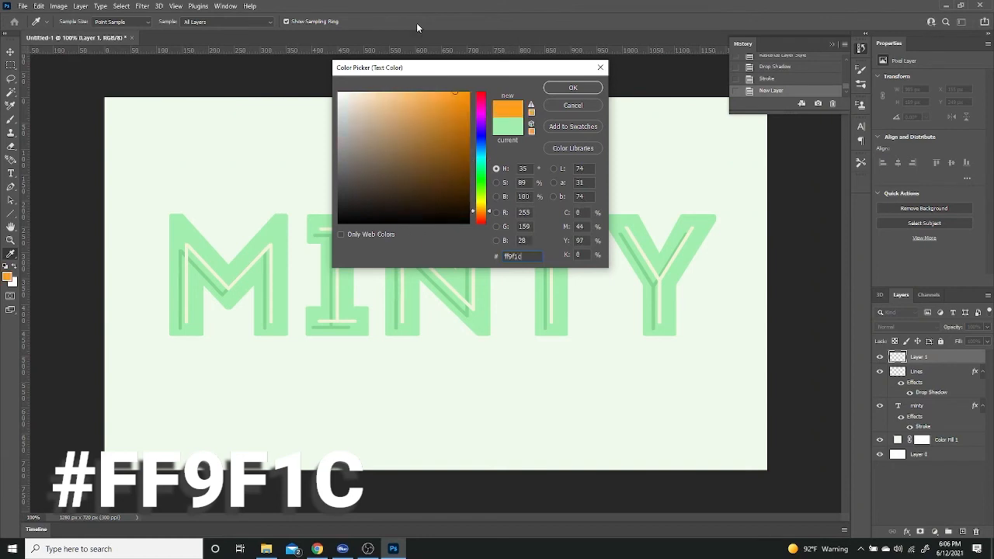
{"action": "left_click", "coordinate": [567, 89]}
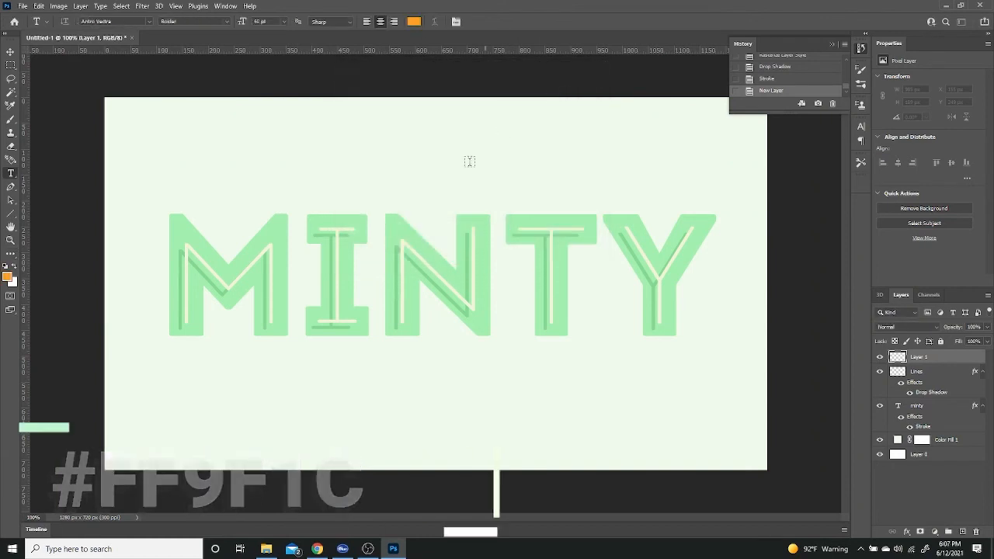
Step: Add the text "fresh" above the left part of the MINTY lettering
{"action": "left_click", "coordinate": [277, 174]}
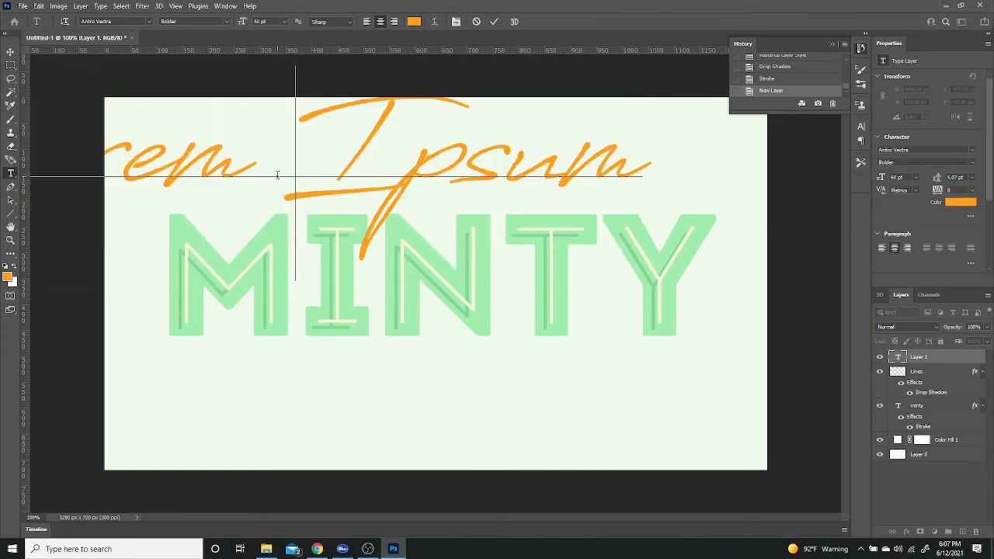
{"action": "type", "text": "fresh"}
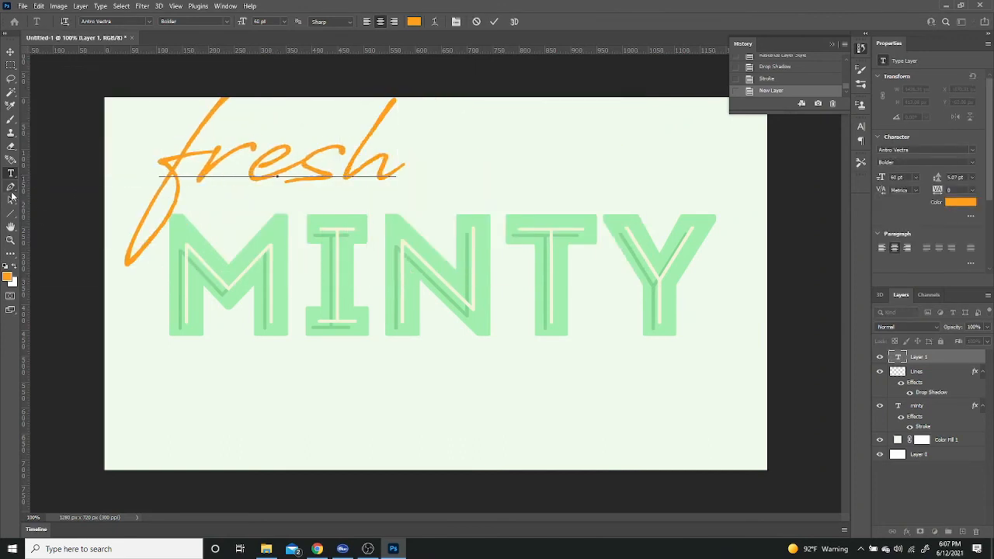
{"action": "left_click", "coordinate": [10, 200]}
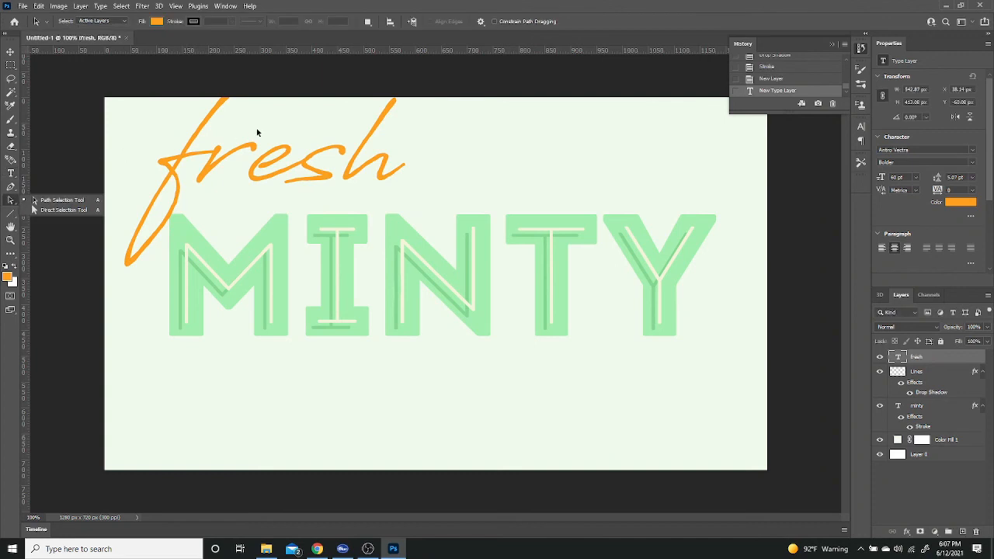
Step: Enlarge the "fresh" text to about 116% and centre it on the canvas over MINTY
{"action": "key", "text": "ctrl+t"}
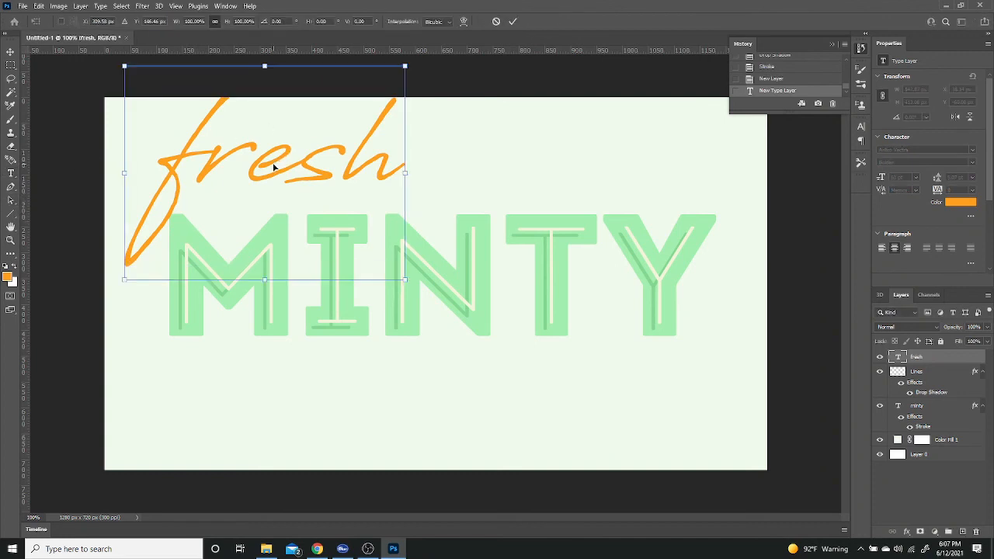
{"action": "left_click_drag", "start_coordinate": [279, 168], "coordinate": [444, 276]}
{"action": "left_click_drag", "start_coordinate": [435, 176], "coordinate": [429, 143]}
{"action": "mouse_move", "coordinate": [456, 260]}
{"action": "left_mouse_down"}
{"action": "mouse_move", "coordinate": [449, 268]}
{"action": "mouse_move", "coordinate": [460, 268]}
{"action": "left_mouse_up"}
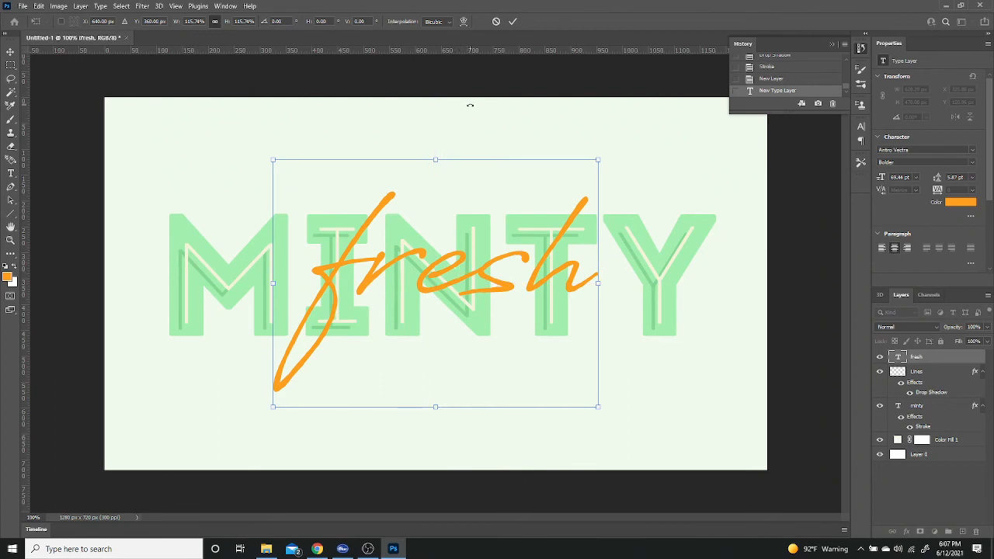
{"action": "key", "text": "Return"}
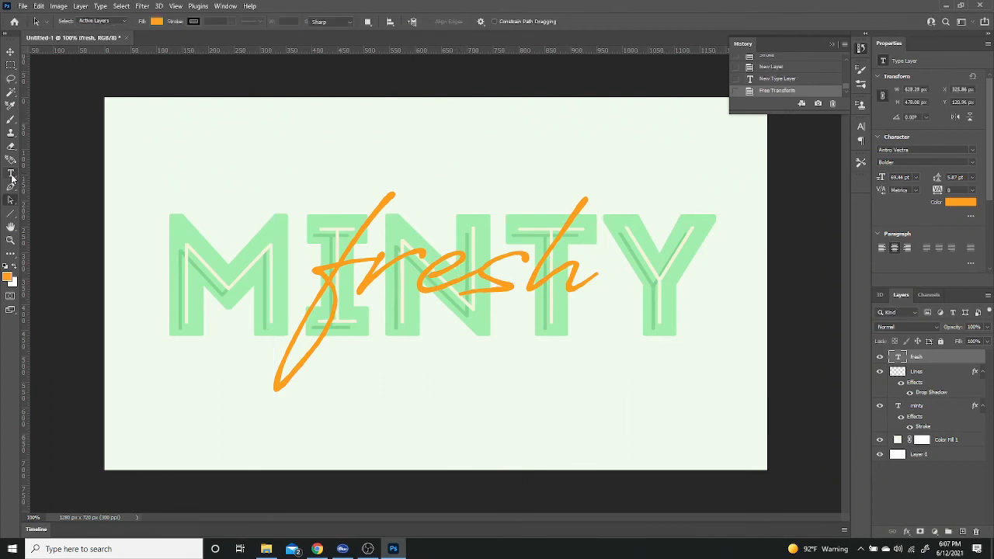
Step: Warp the "fresh" text with the horizontal Rise style at a 10% bend
{"action": "left_click", "coordinate": [11, 176]}
{"action": "left_click", "coordinate": [435, 21]}
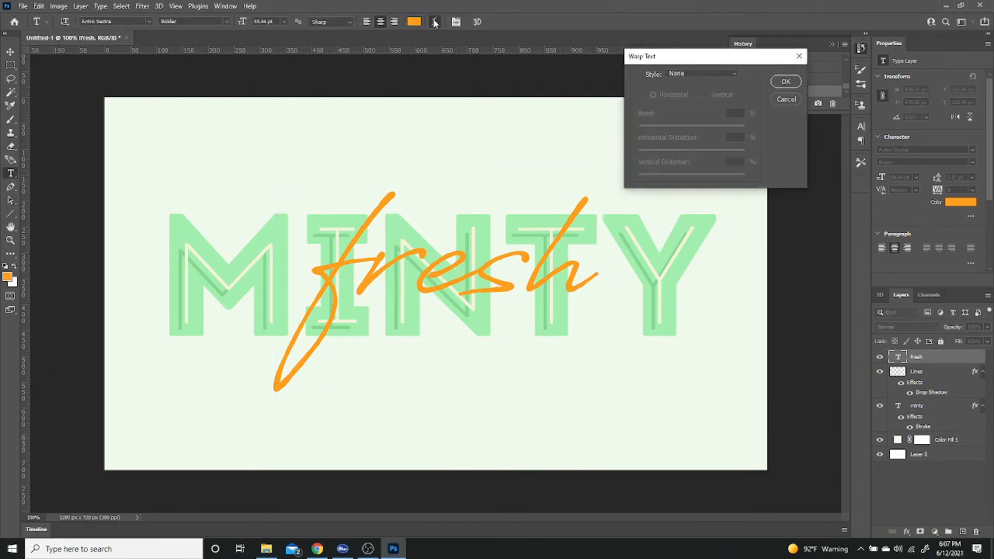
{"action": "left_click", "coordinate": [702, 74]}
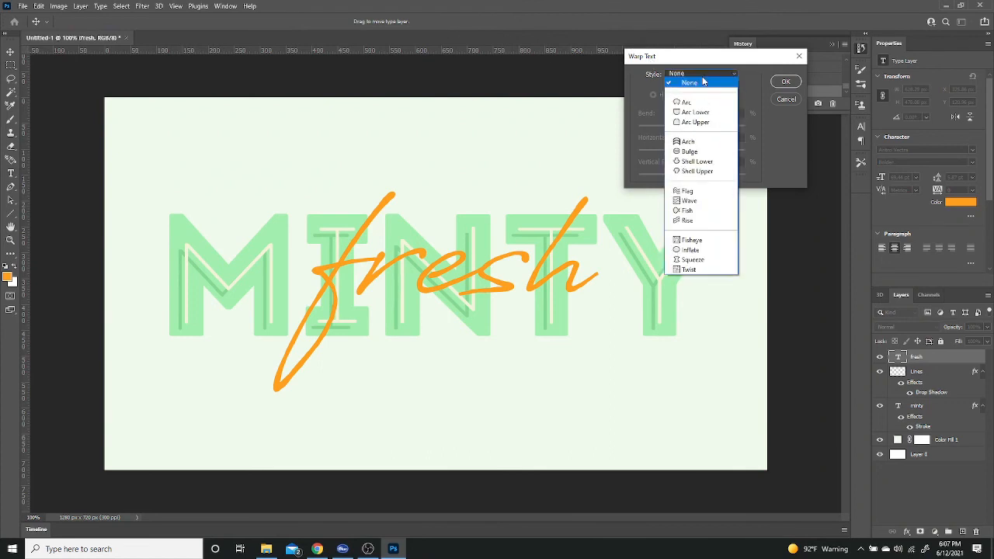
{"action": "left_click", "coordinate": [699, 221]}
{"action": "left_click", "coordinate": [723, 113]}
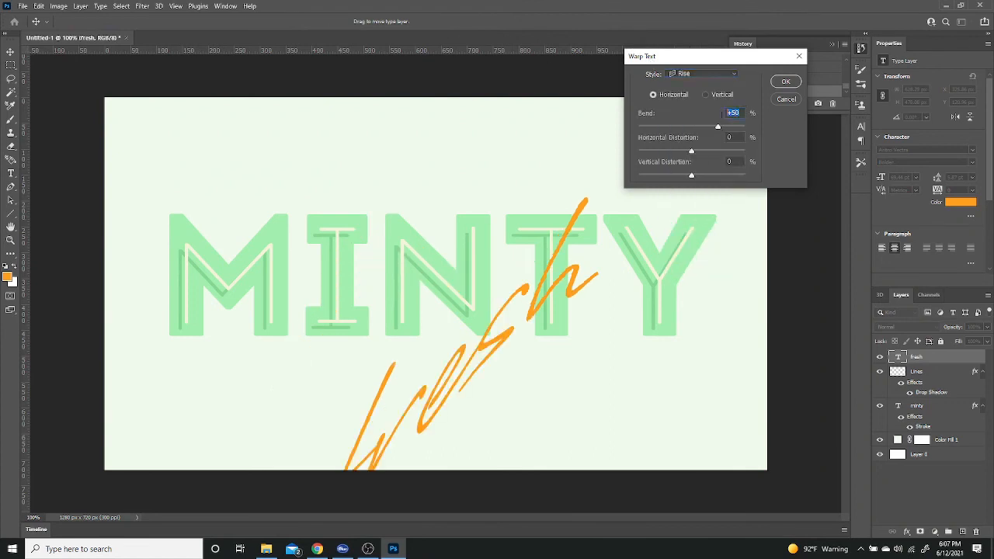
{"action": "type", "text": "0"}
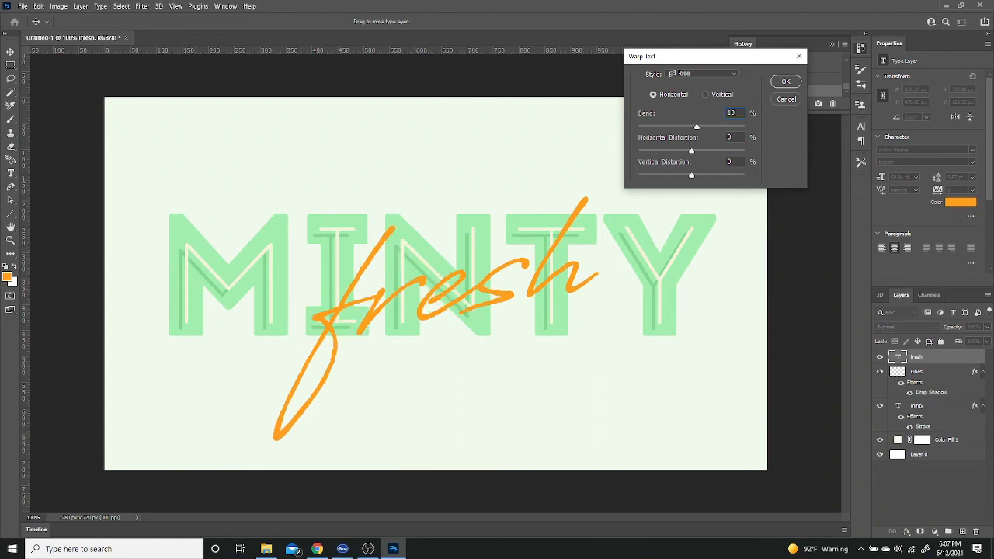
{"action": "left_click", "coordinate": [787, 82]}
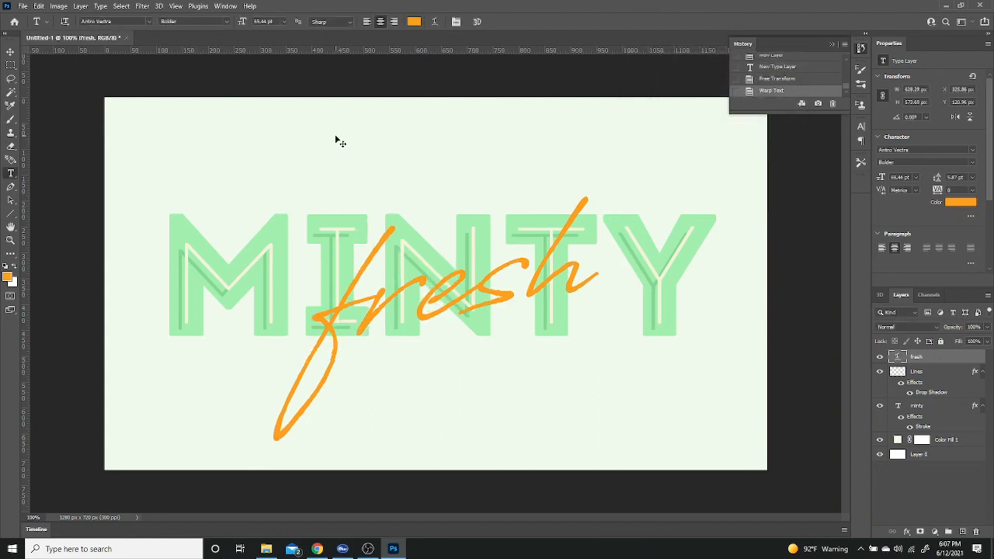
Step: Move the "fresh" text slightly up over MINTY and place its layer between the Lines and minty layers
{"action": "key", "text": "ctrl+t"}
{"action": "left_click_drag", "start_coordinate": [426, 284], "coordinate": [426, 261]}
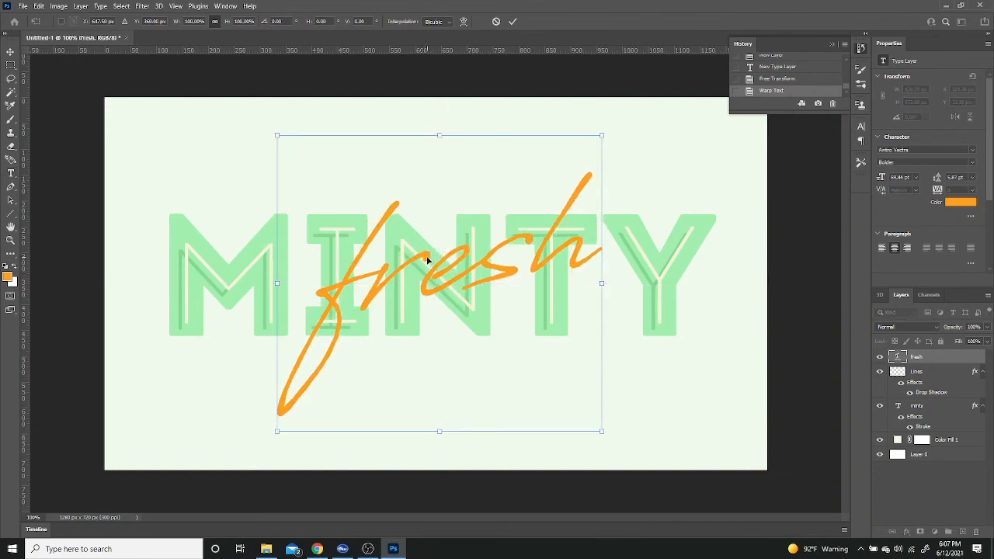
{"action": "key", "text": "Return"}
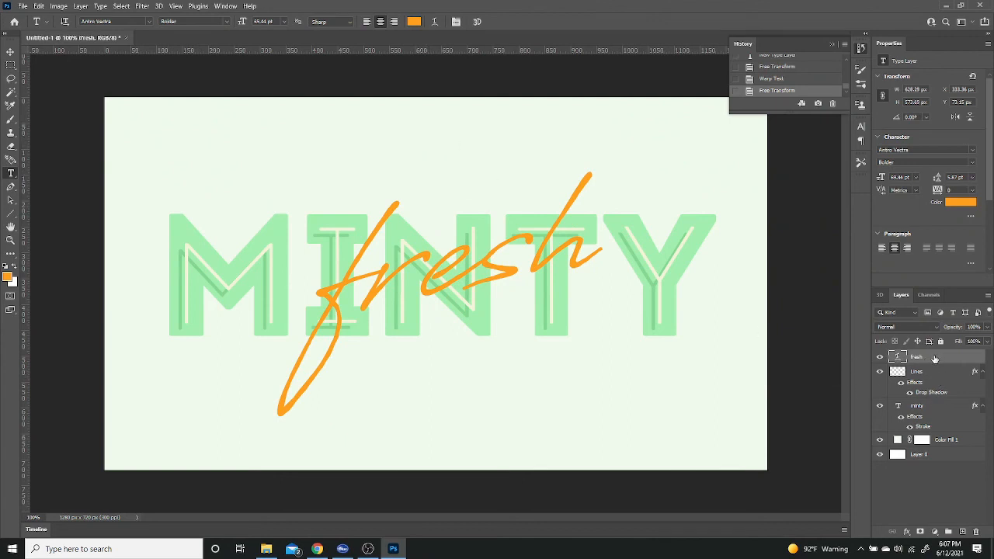
{"action": "left_click_drag", "start_coordinate": [934, 358], "coordinate": [931, 393]}
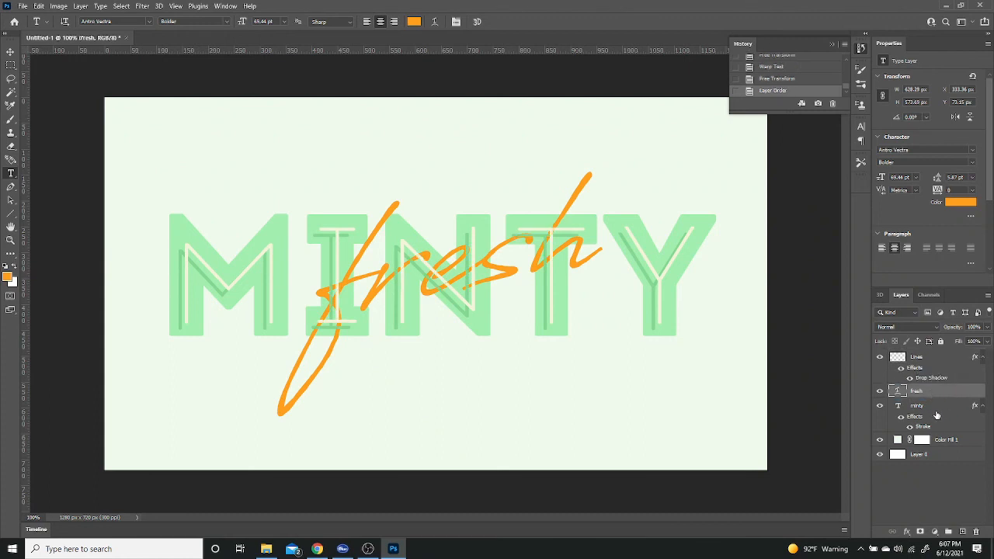